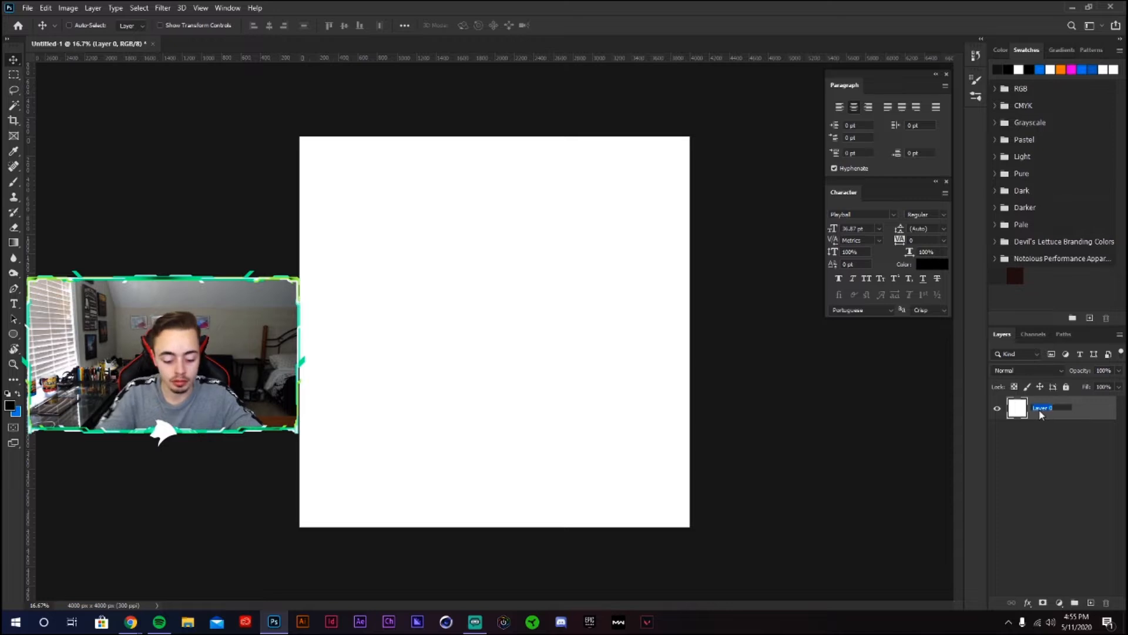
Step: Rename the white base layer as BG Layer and add a new layer named Logo Icon above it
{"action": "key", "text": "Return"}
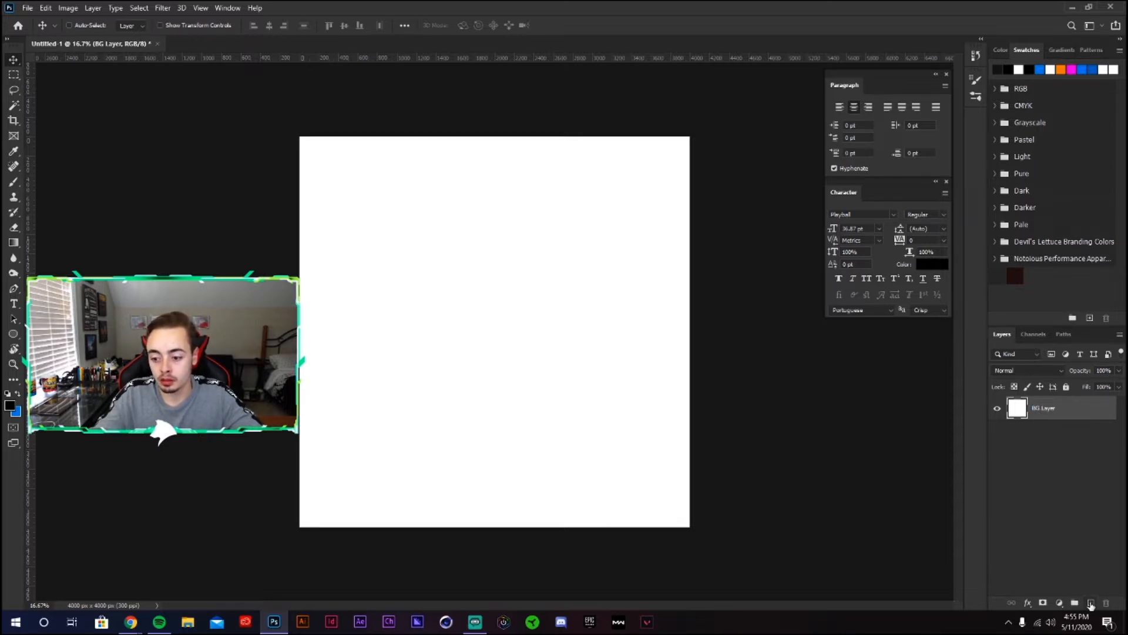
{"action": "left_click", "coordinate": [1091, 604]}
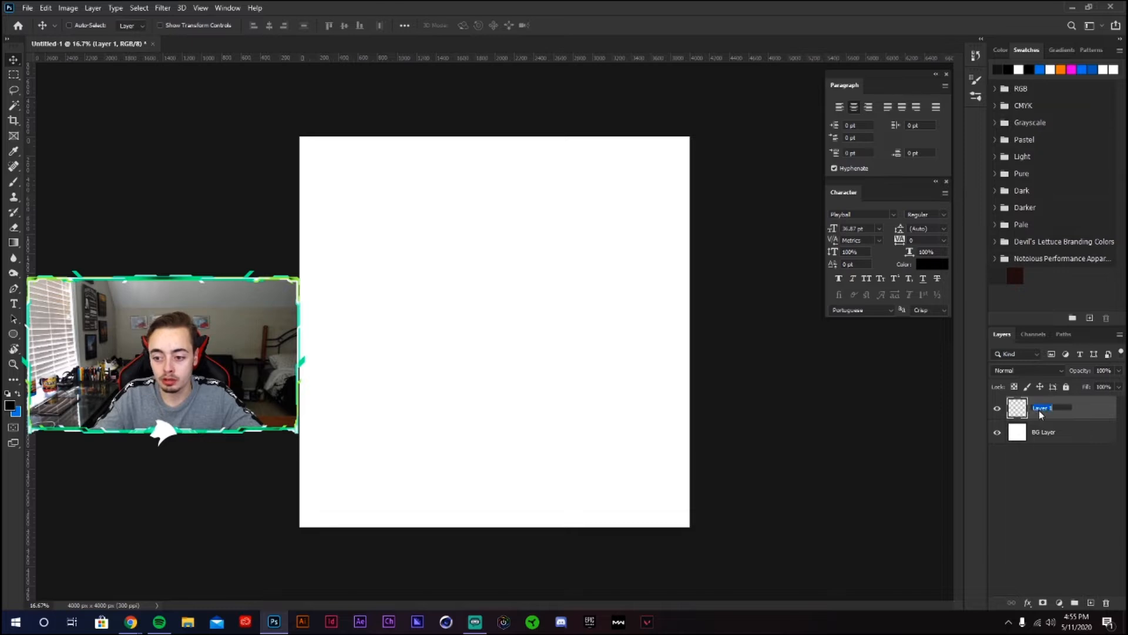
{"action": "type", "text": "Logo"}
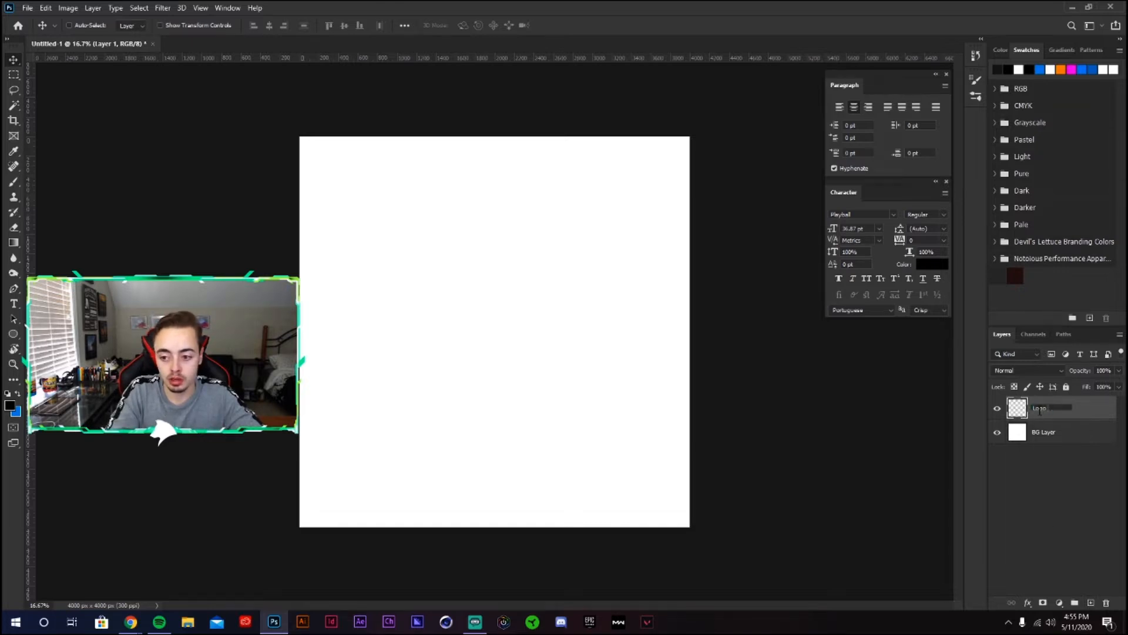
{"action": "type", "text": " Icon"}
{"action": "key", "text": "Return"}
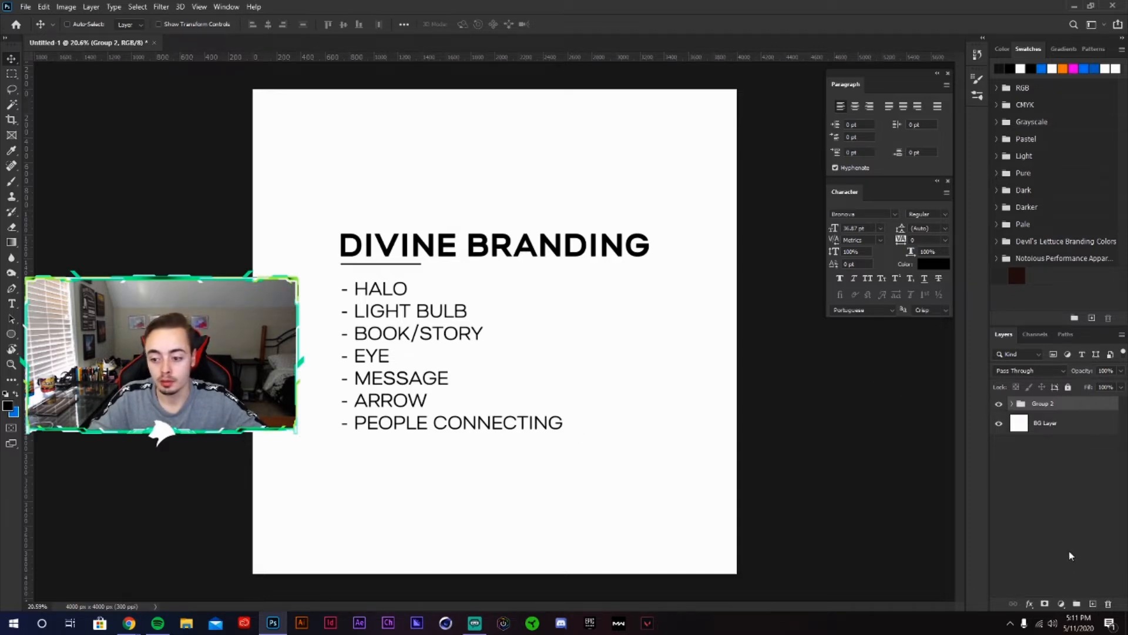
Step: Add a blank layer, then shrink the DIVINE BRANDING text group to just under a quarter size and place it in the canvas's upper-left corner
{"action": "left_click", "coordinate": [1093, 606]}
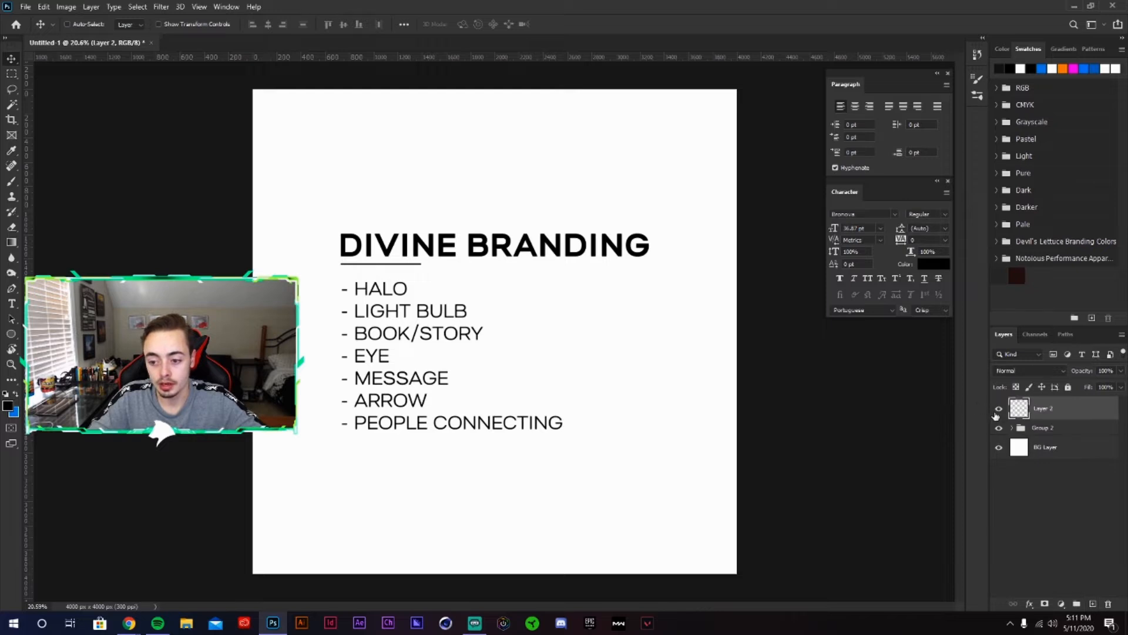
{"action": "left_click", "coordinate": [1048, 437]}
{"action": "key", "text": "ctrl+t"}
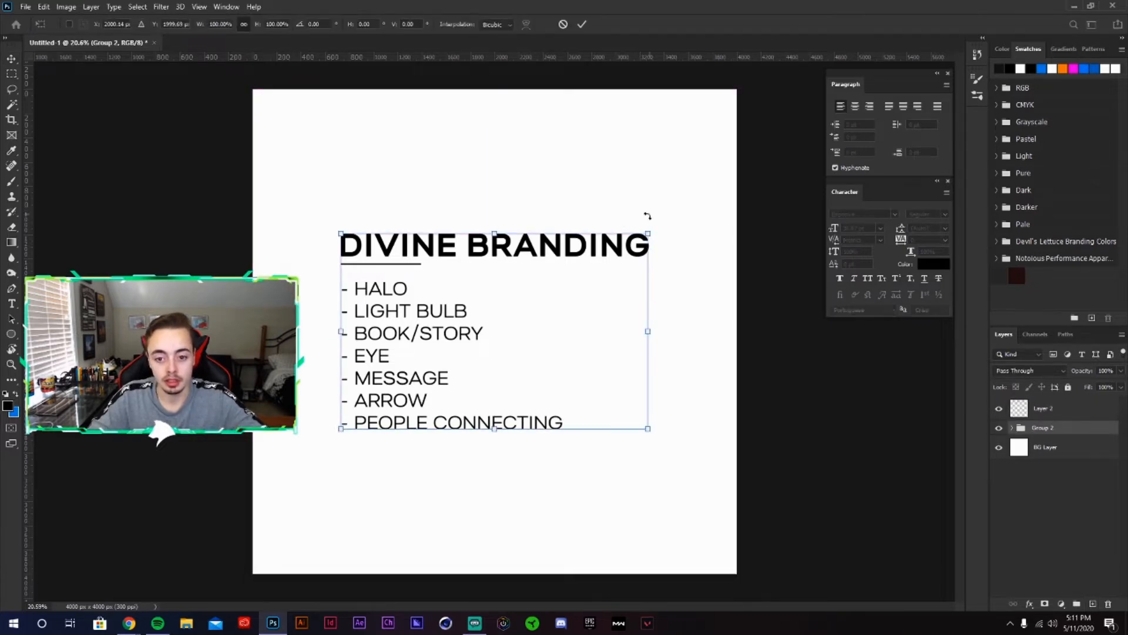
{"action": "left_click_drag", "start_coordinate": [648, 234], "coordinate": [535, 306]}
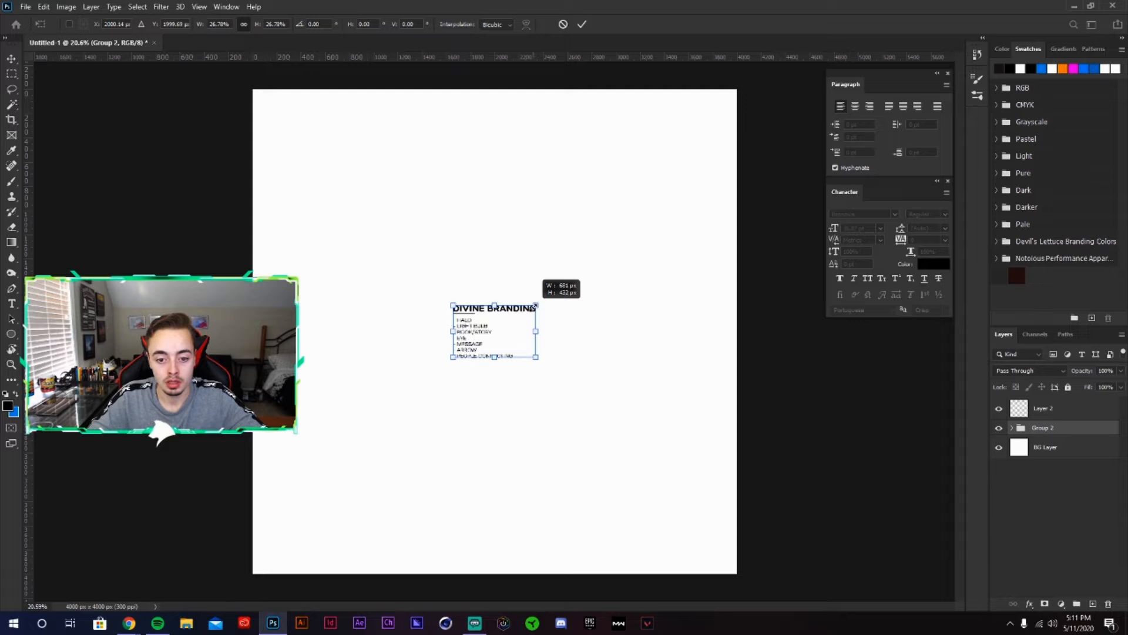
{"action": "left_click_drag", "start_coordinate": [536, 305], "coordinate": [325, 149]}
{"action": "left_click", "coordinate": [582, 24]}
Step: Change the font style of the whole keyword list under the DIVINE BRANDING heading to Bold
{"action": "key", "text": "t"}
{"action": "left_click", "coordinate": [312, 146]}
{"action": "left_click", "coordinate": [539, 24]}
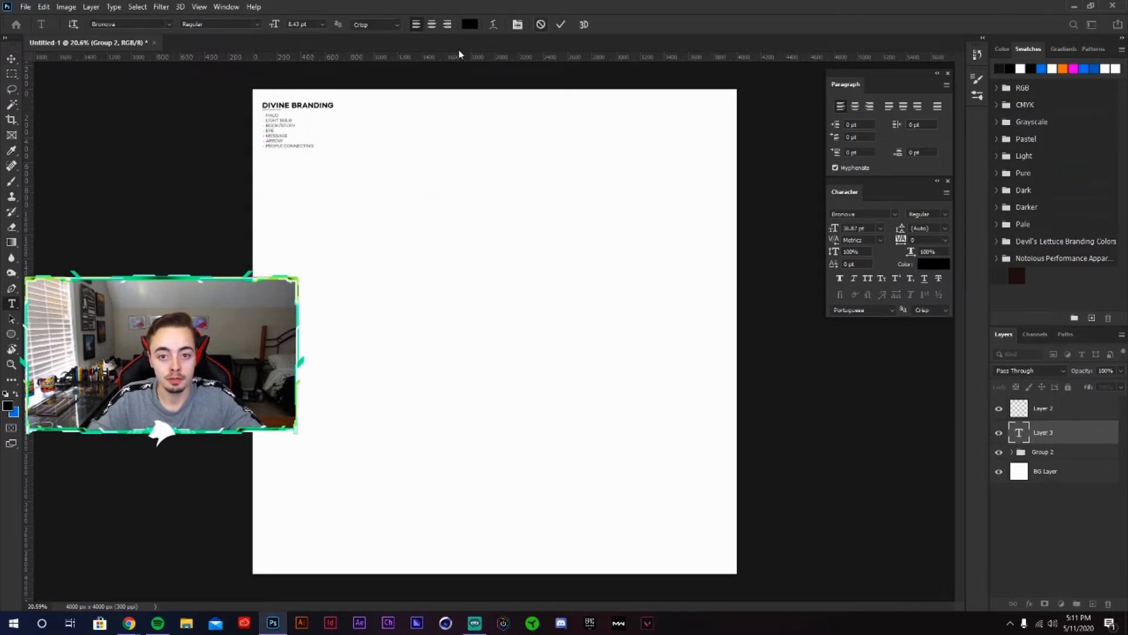
{"action": "scroll", "coordinate": [191, 85], "scroll_direction": "up", "scroll_amount": 5}
{"action": "left_click_drag", "start_coordinate": [374, 164], "coordinate": [599, 267]}
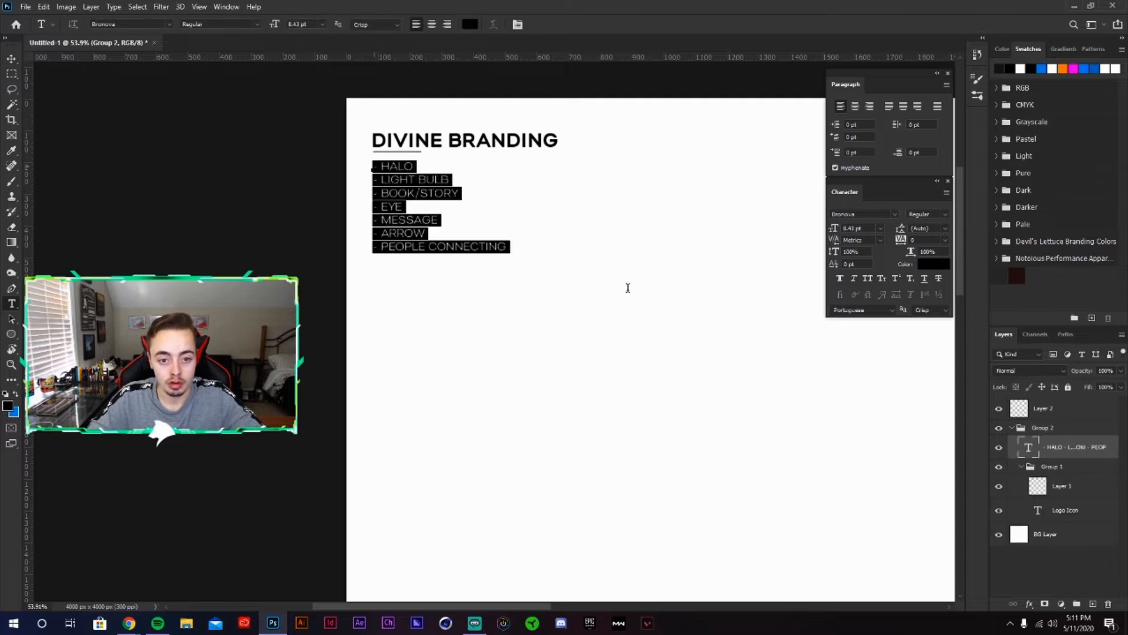
{"action": "left_click", "coordinate": [252, 23]}
{"action": "left_click", "coordinate": [238, 41]}
{"action": "left_click", "coordinate": [581, 196]}
{"action": "key", "text": "v"}
{"action": "key", "text": "ctrl+0"}
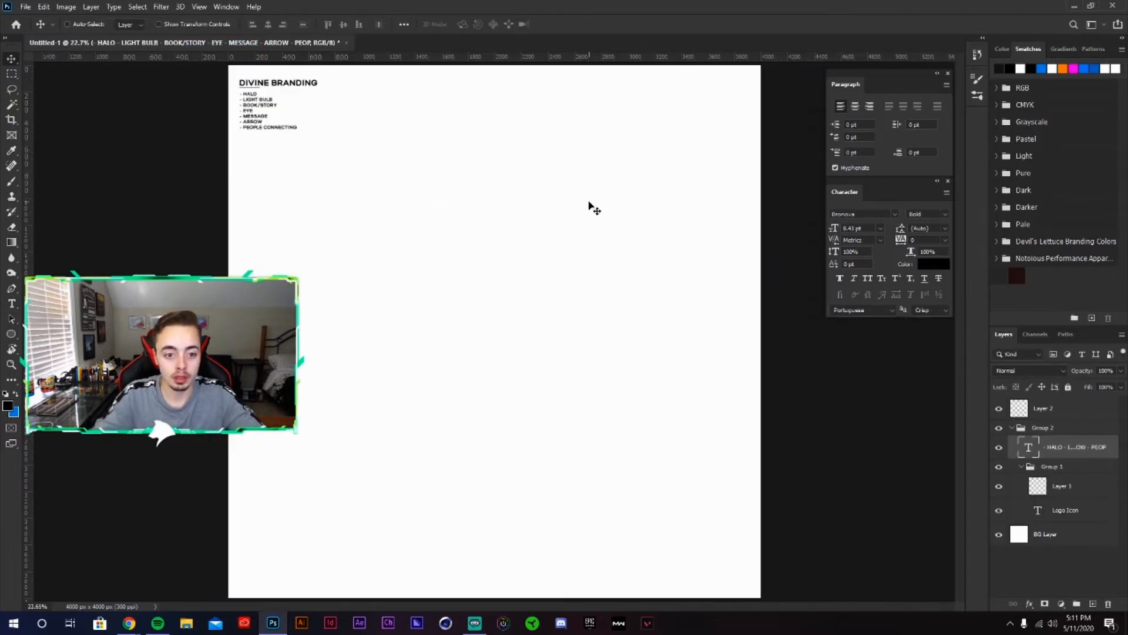
Step: Collapse Group 2 and nudge the DIVINE BRANDING text slightly closer to the canvas's upper-left corner
{"action": "scroll", "coordinate": [498, 162], "scroll_direction": "down", "scroll_amount": 1}
{"action": "left_click_drag", "start_coordinate": [485, 164], "coordinate": [486, 160]}
{"action": "key", "text": "ctrl+z"}
{"action": "key", "text": "ctrl+shift+z"}
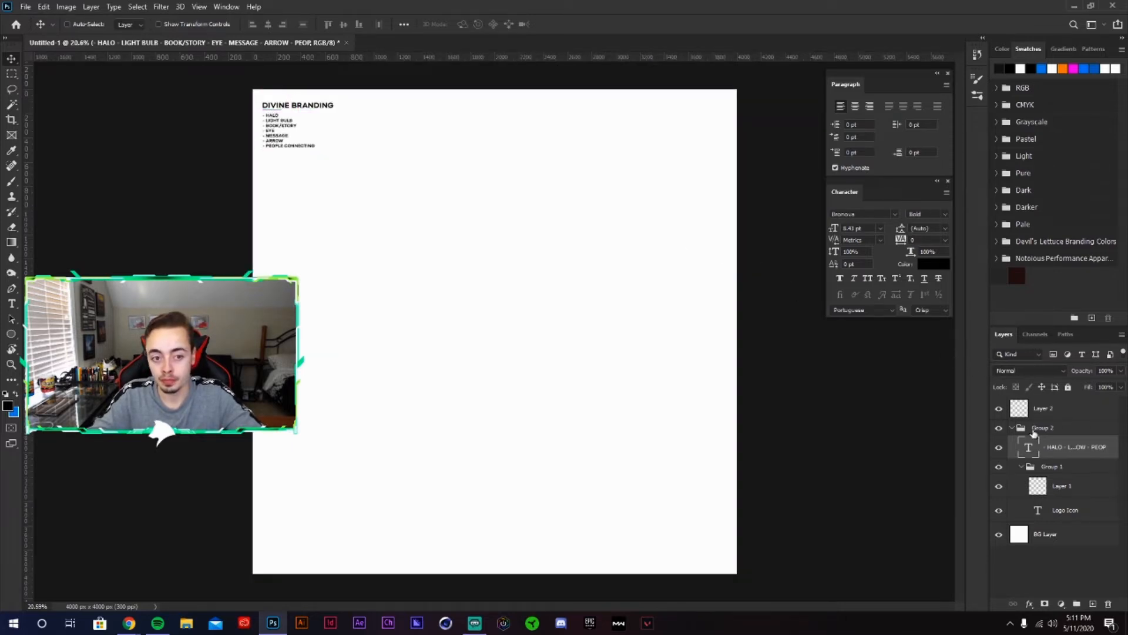
{"action": "left_click", "coordinate": [1015, 434]}
{"action": "left_click", "coordinate": [1012, 428]}
{"action": "left_click_drag", "start_coordinate": [493, 200], "coordinate": [483, 189]}
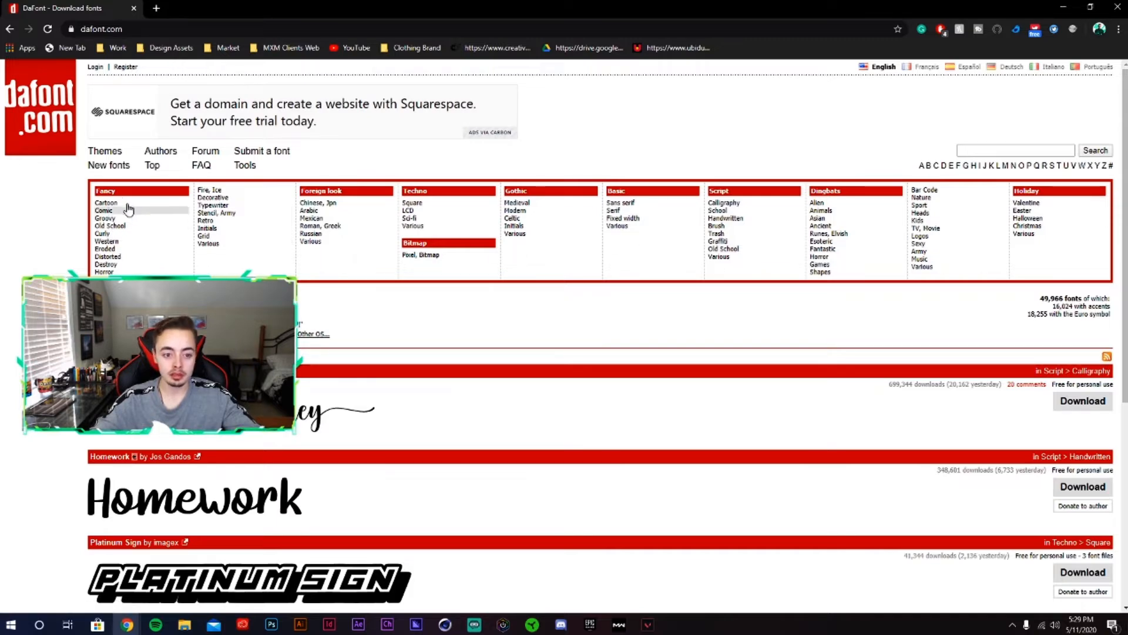
Step: Look over DaFont's home page of recently added fonts and check the lightbulb icon in Photoshop before returning to the browser
{"action": "scroll", "coordinate": [288, 255], "scroll_direction": "down", "scroll_amount": 1}
{"action": "scroll", "coordinate": [130, 268], "scroll_direction": "down", "scroll_amount": 1}
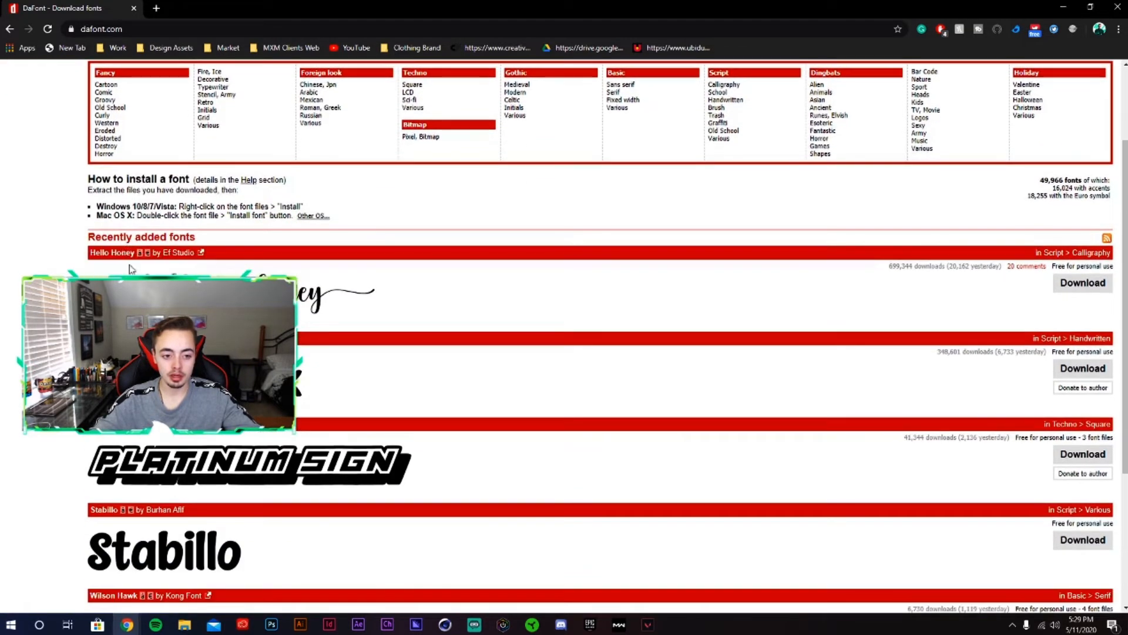
{"action": "scroll", "coordinate": [130, 268], "scroll_direction": "down", "scroll_amount": 4}
{"action": "scroll", "coordinate": [130, 269], "scroll_direction": "up", "scroll_amount": 6}
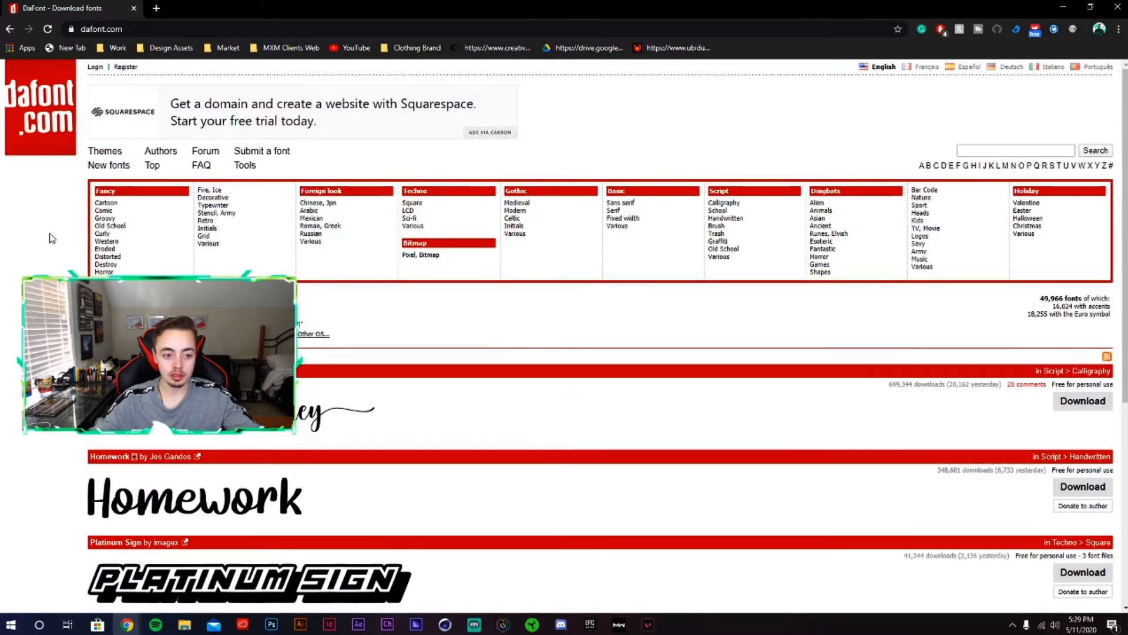
{"action": "left_click", "coordinate": [272, 624]}
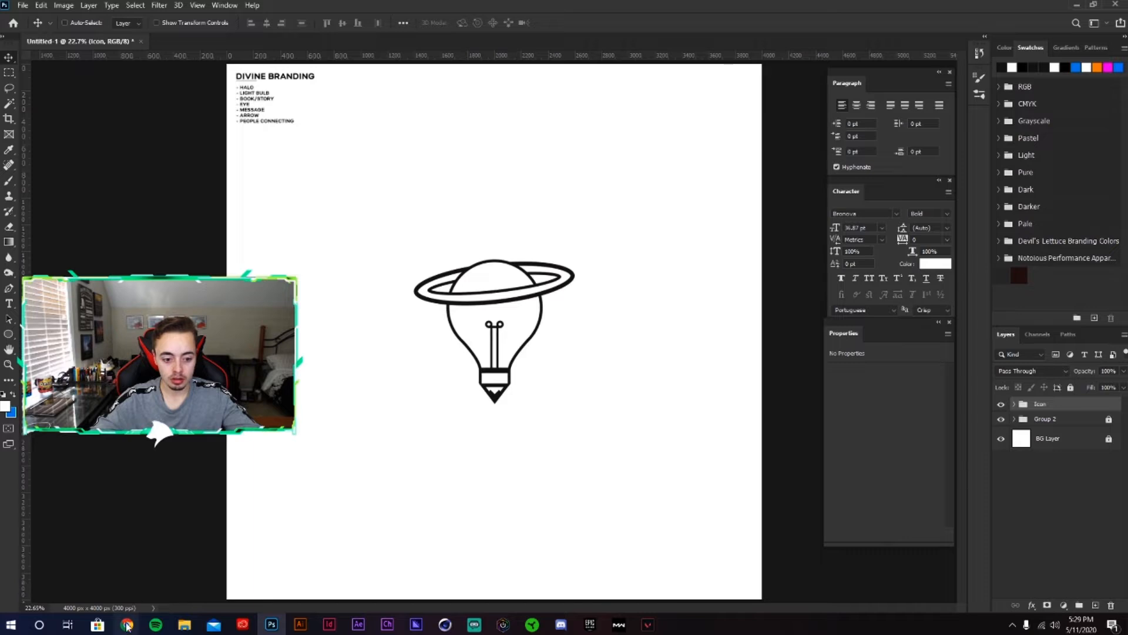
{"action": "mouse_move", "coordinate": [126, 627]}
{"action": "left_click", "coordinate": [196, 584]}
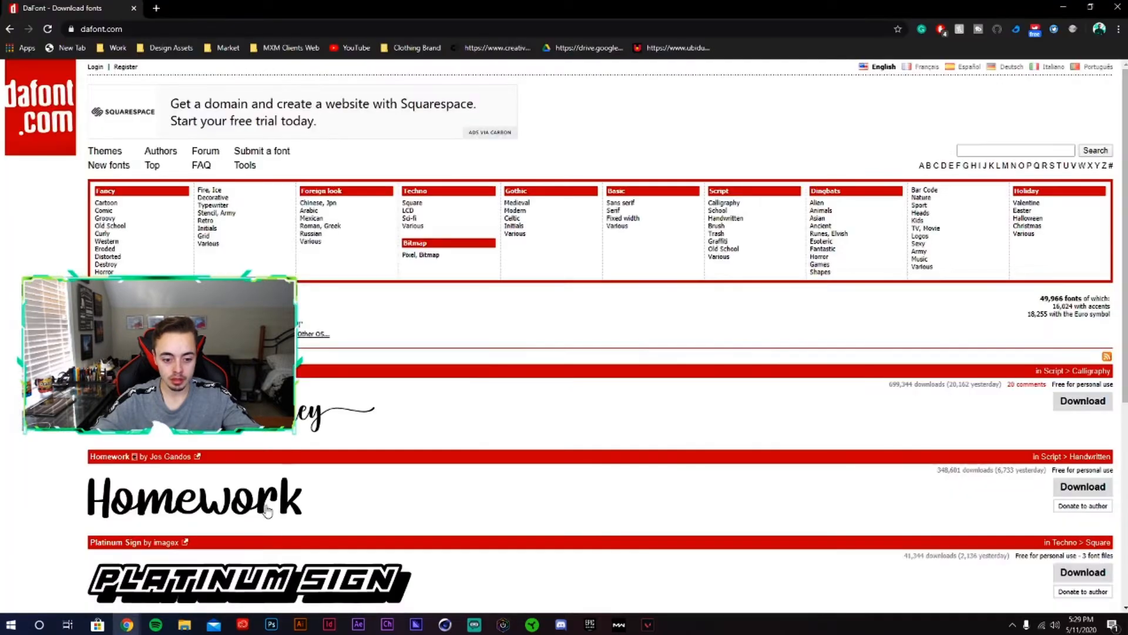
Step: Open DaFont's Basic > Sans serif category and preview its fonts with the text DIVINE
{"action": "left_click", "coordinate": [632, 205]}
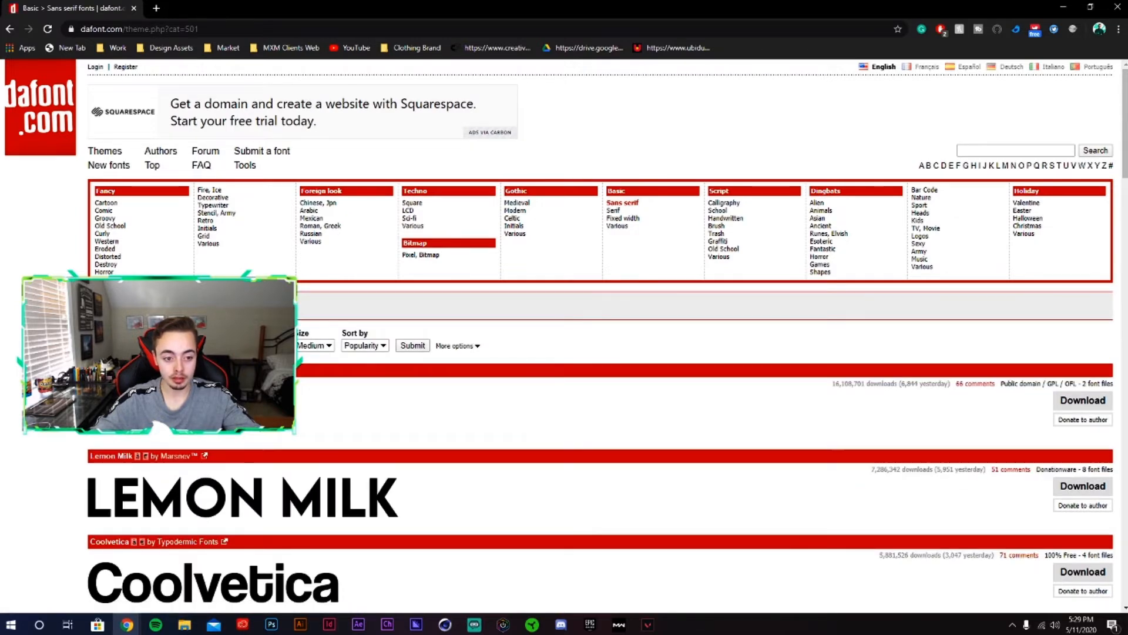
{"action": "scroll", "coordinate": [564, 335], "scroll_direction": "down", "scroll_amount": 2}
{"action": "scroll", "coordinate": [565, 335], "scroll_direction": "up", "scroll_amount": 1}
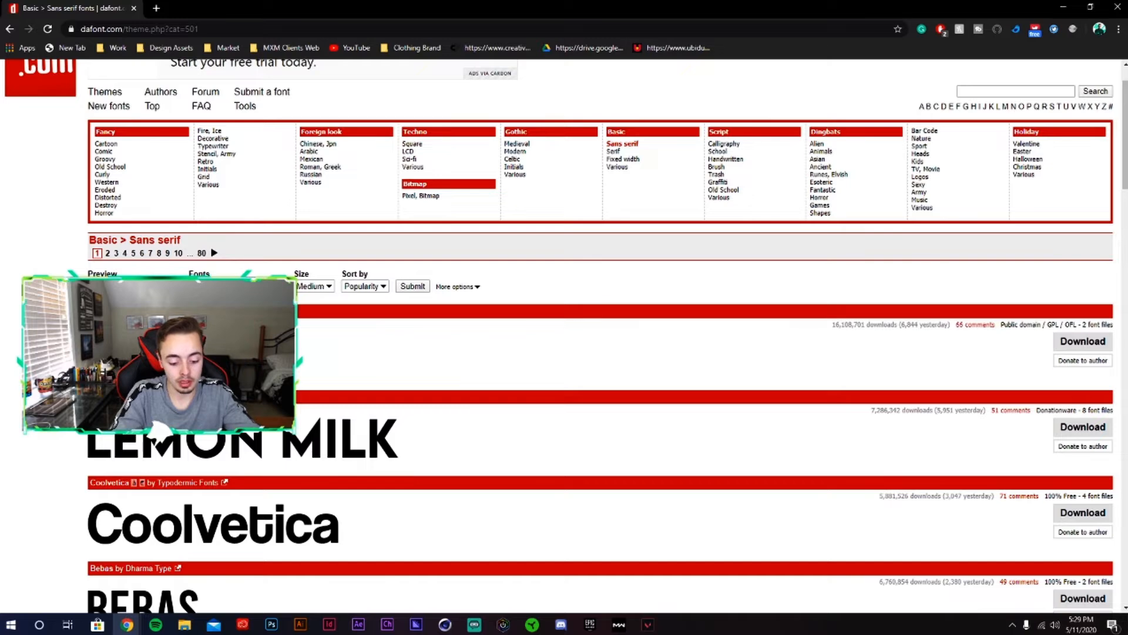
{"action": "key", "text": "Return"}
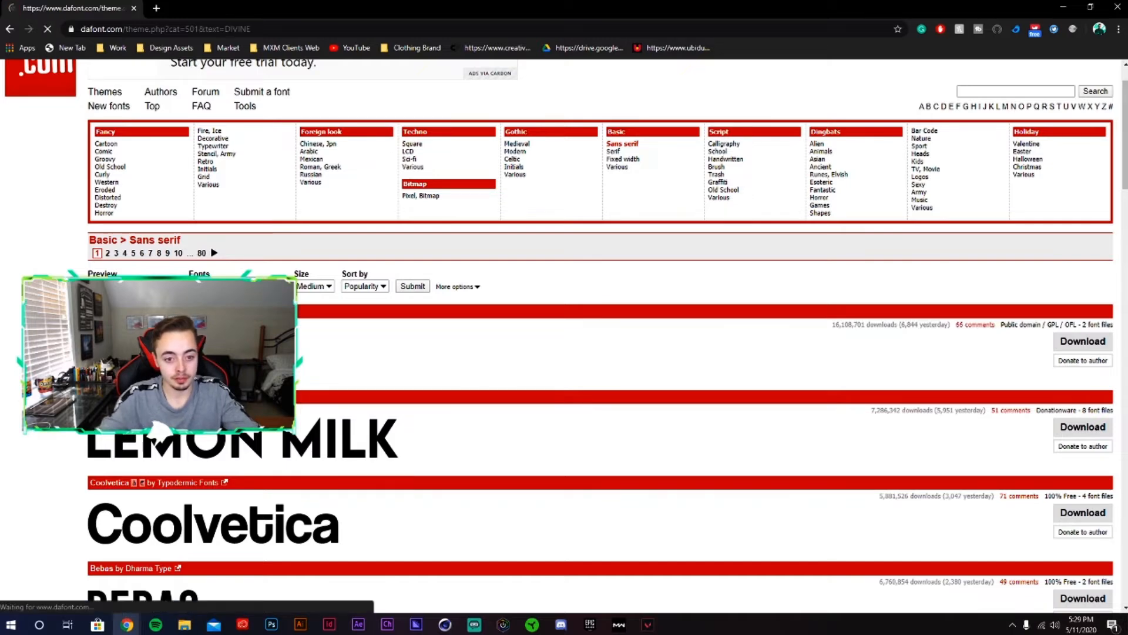
{"action": "scroll", "coordinate": [448, 334], "scroll_direction": "down", "scroll_amount": 1}
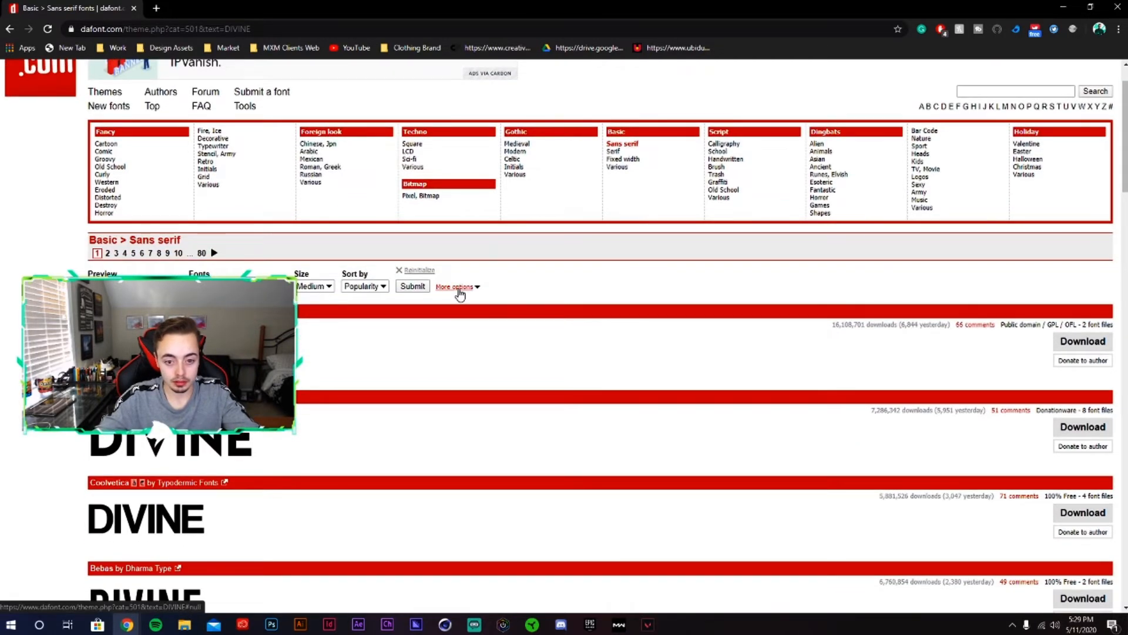
Step: Filter the sans serif fonts to only Public domain / GPL / OFL and 100% Free licences
{"action": "left_click", "coordinate": [458, 287]}
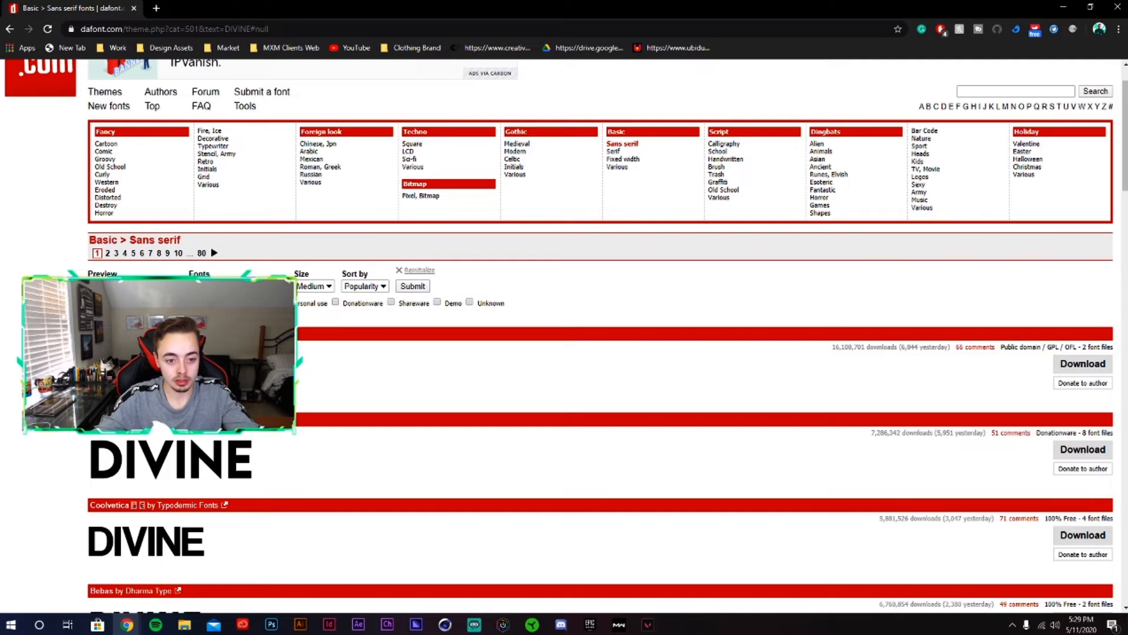
{"action": "left_click", "coordinate": [413, 287]}
{"action": "scroll", "coordinate": [415, 292], "scroll_direction": "down", "scroll_amount": 2}
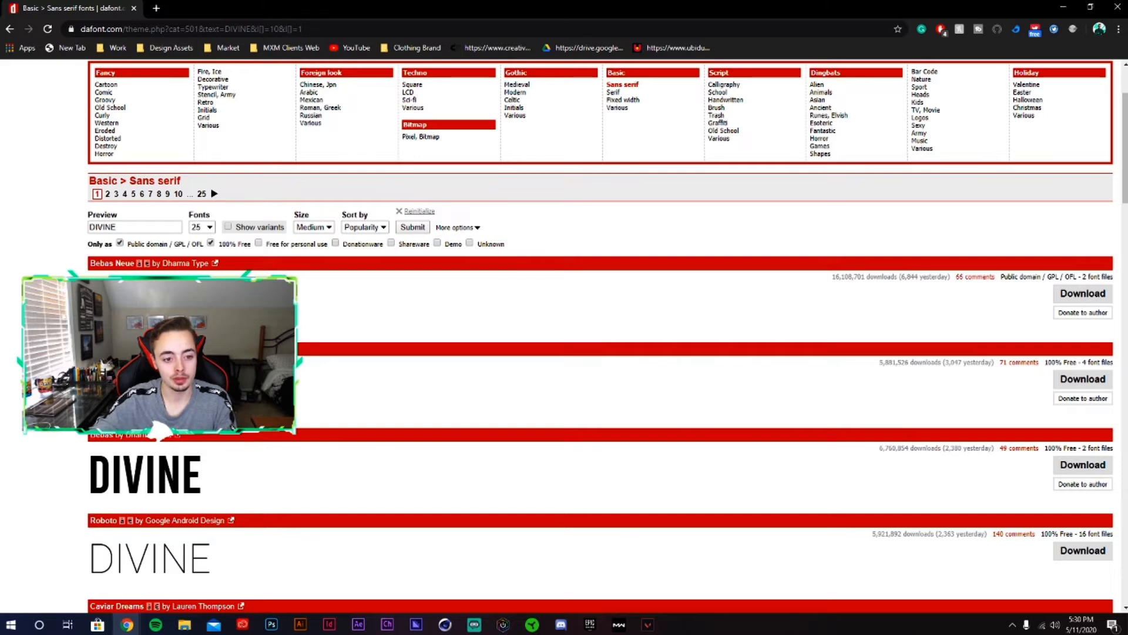
Step: Examine how DIVINE looks in the free sans serif fonts on the first results page to find a suitable one
{"action": "scroll", "coordinate": [607, 336], "scroll_direction": "down", "scroll_amount": 2}
{"action": "scroll", "coordinate": [607, 336], "scroll_direction": "down", "scroll_amount": 1}
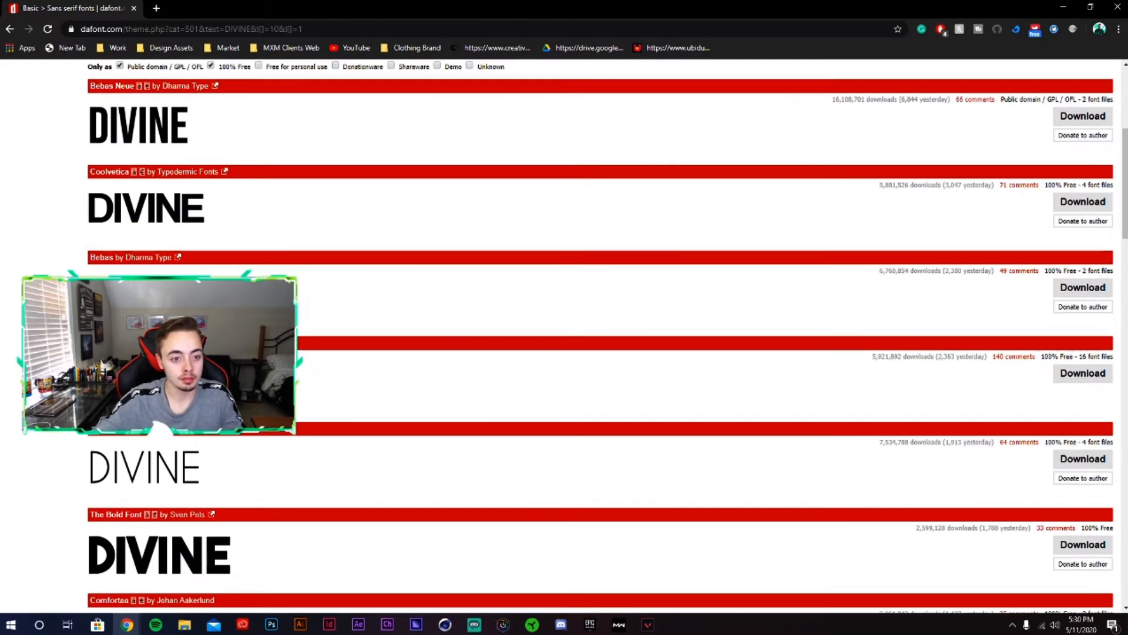
{"action": "scroll", "coordinate": [607, 335], "scroll_direction": "down", "scroll_amount": 5}
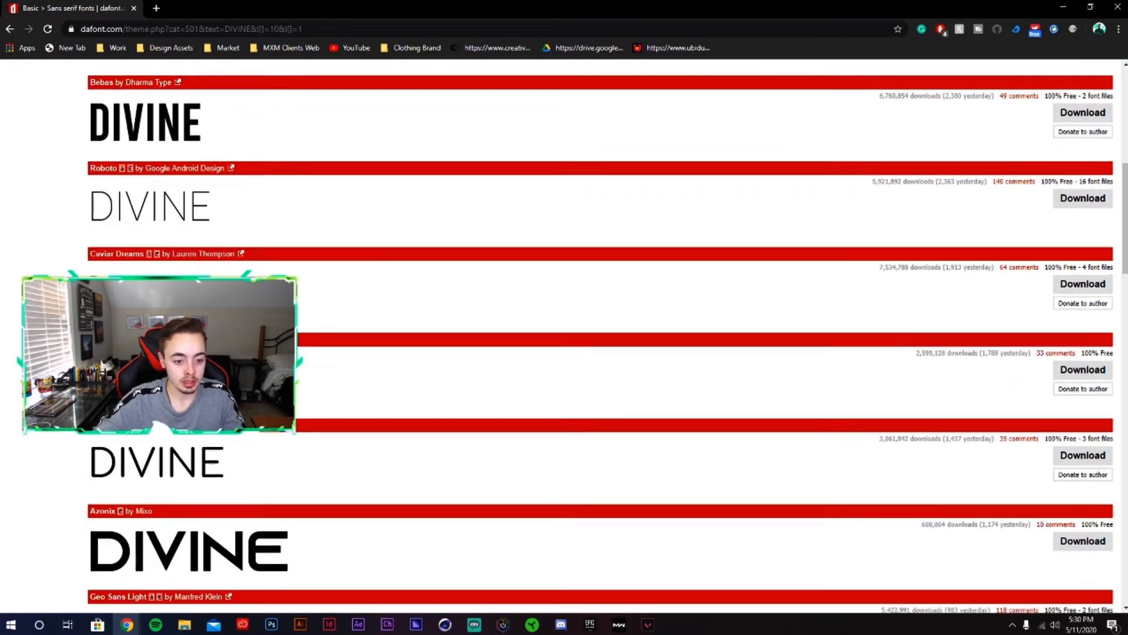
{"action": "scroll", "coordinate": [606, 336], "scroll_direction": "down", "scroll_amount": 3}
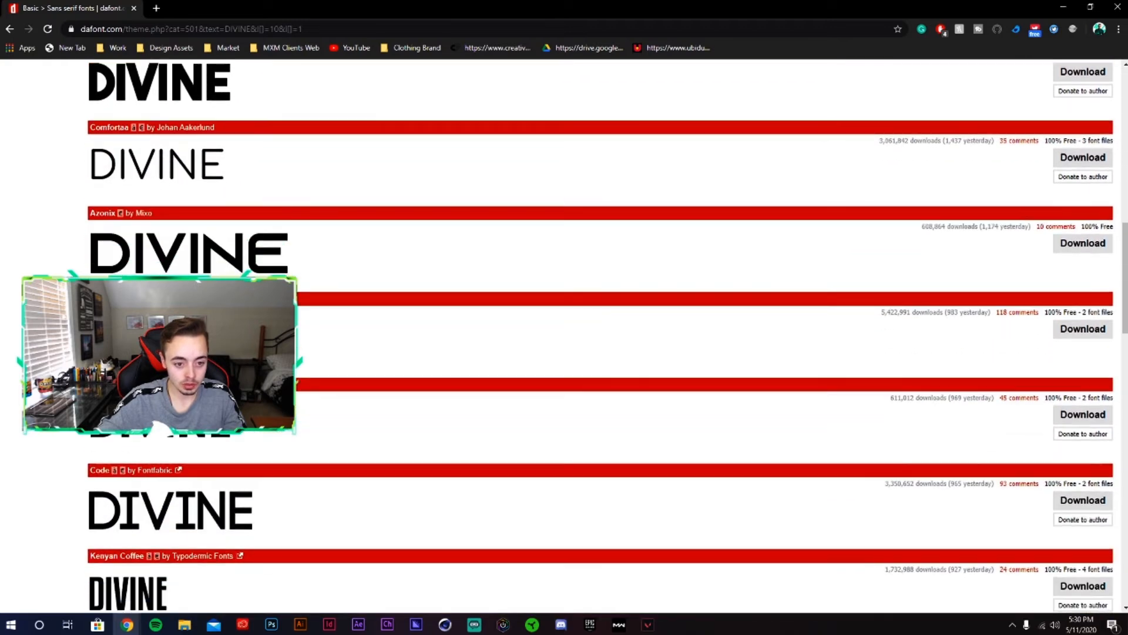
{"action": "scroll", "coordinate": [607, 336], "scroll_direction": "down", "scroll_amount": 1}
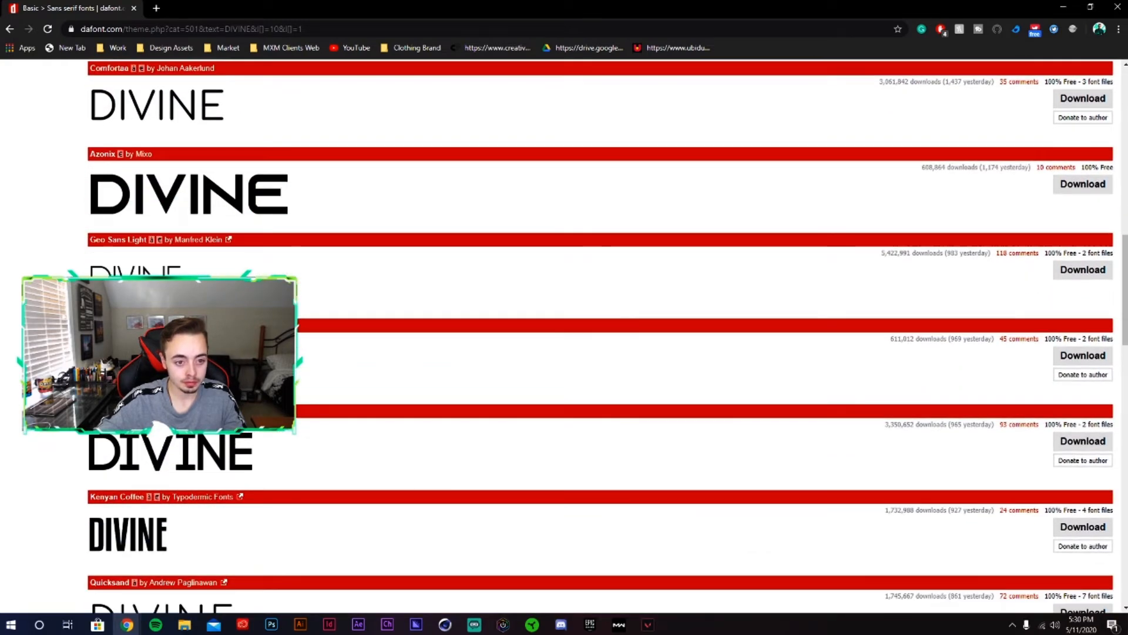
{"action": "scroll", "coordinate": [157, 202], "scroll_direction": "down", "scroll_amount": 5}
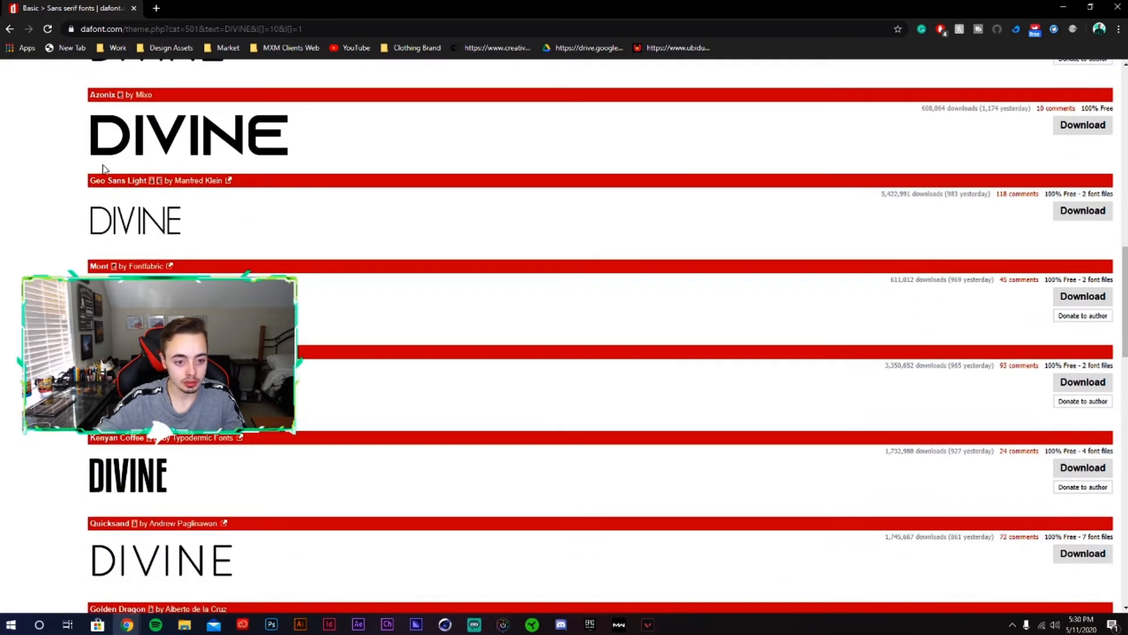
{"action": "scroll", "coordinate": [65, 167], "scroll_direction": "down", "scroll_amount": 8}
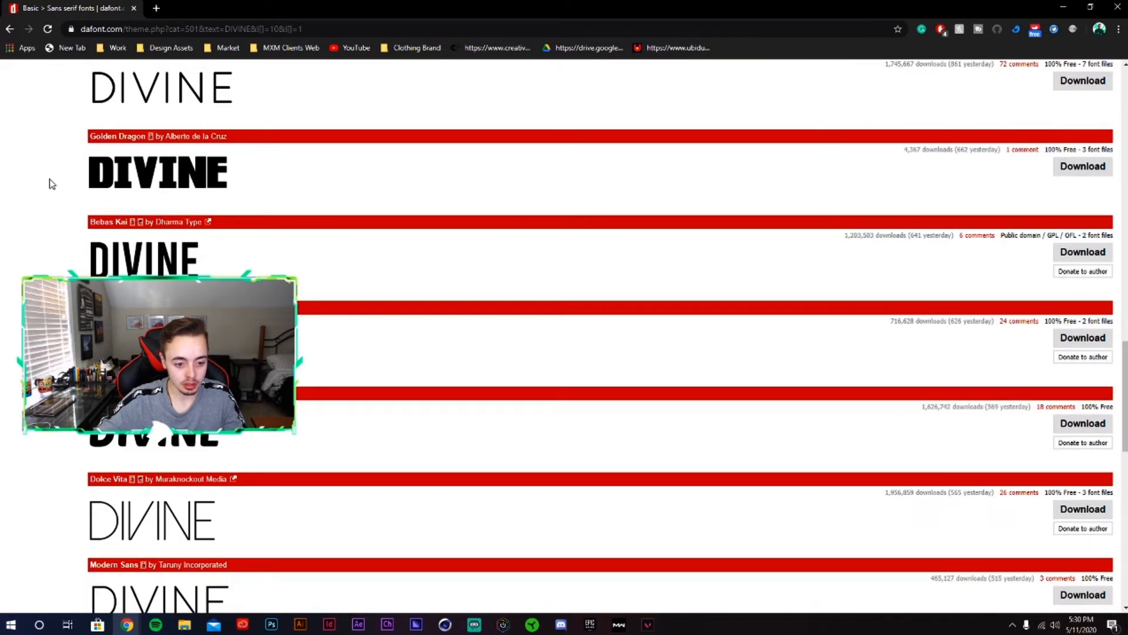
{"action": "scroll", "coordinate": [41, 243], "scroll_direction": "down", "scroll_amount": 9}
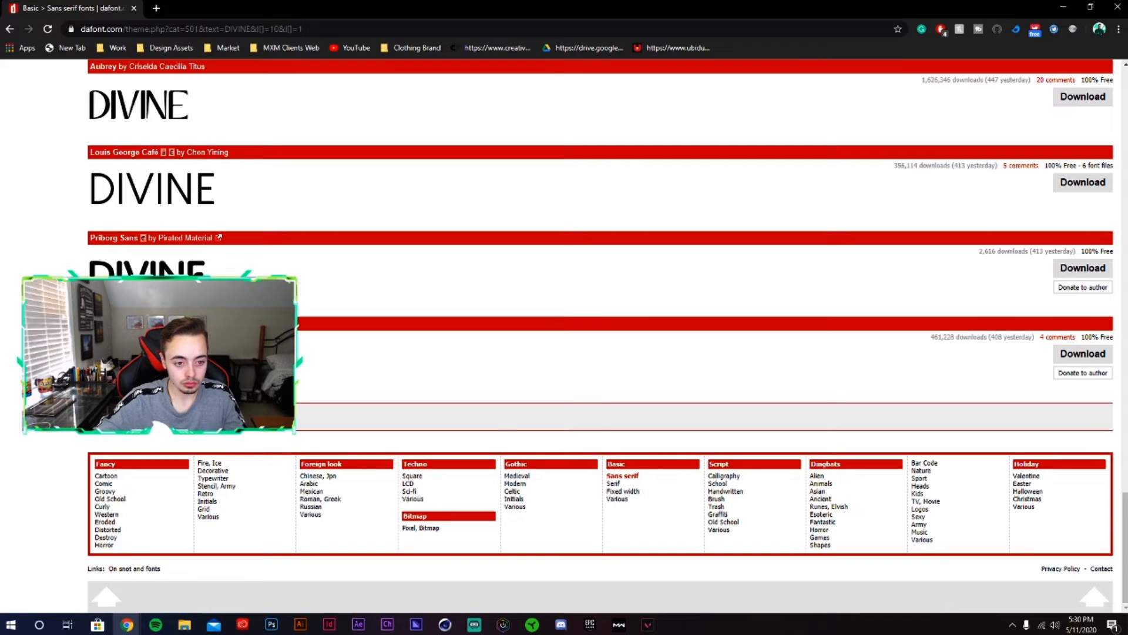
{"action": "scroll", "coordinate": [564, 335], "scroll_direction": "up", "scroll_amount": 3}
{"action": "scroll", "coordinate": [564, 335], "scroll_direction": "up", "scroll_amount": 20}
{"action": "scroll", "coordinate": [564, 335], "scroll_direction": "up", "scroll_amount": 5}
{"action": "scroll", "coordinate": [564, 335], "scroll_direction": "up", "scroll_amount": 1}
{"action": "scroll", "coordinate": [564, 335], "scroll_direction": "down", "scroll_amount": 4}
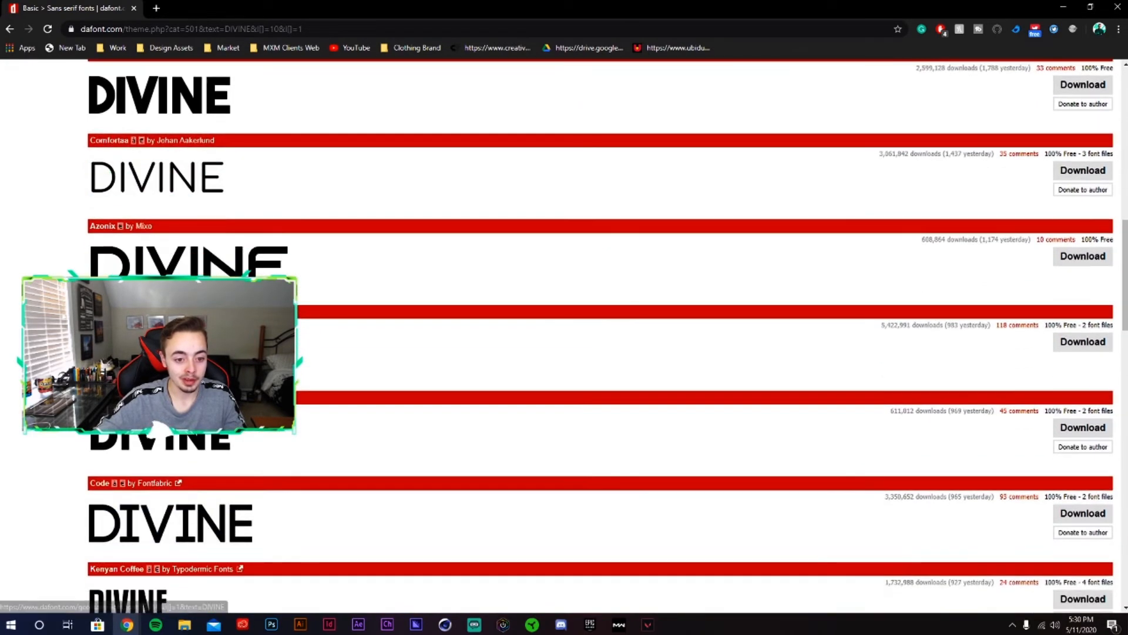
{"action": "scroll", "coordinate": [803, 150], "scroll_direction": "down", "scroll_amount": 8}
{"action": "scroll", "coordinate": [802, 150], "scroll_direction": "up", "scroll_amount": 6}
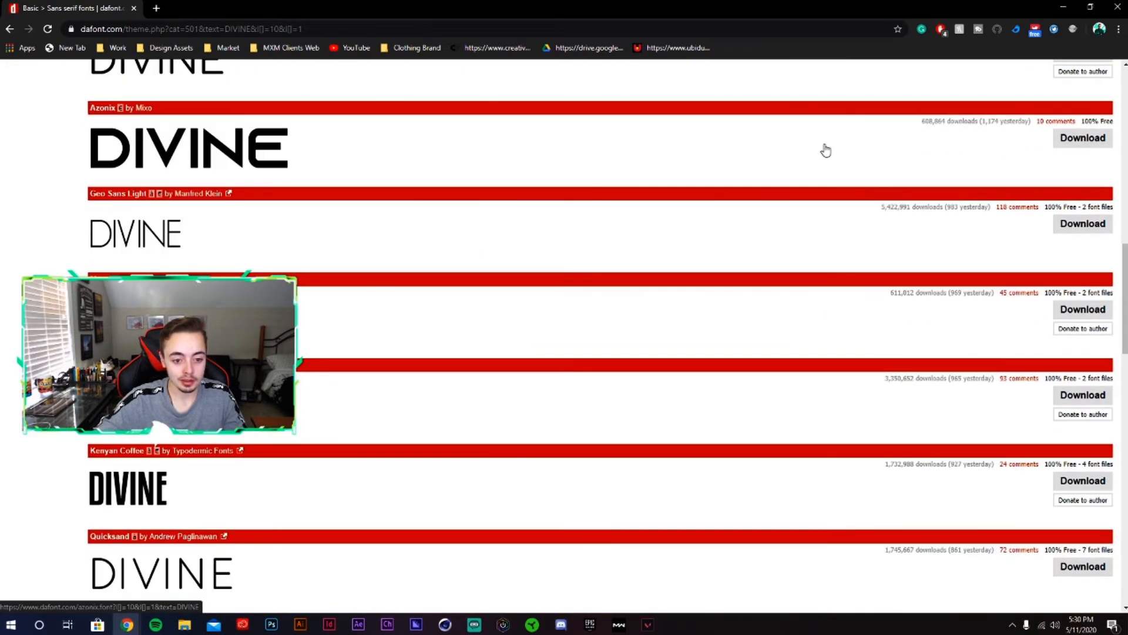
Step: Download the Azonix font and switch back to the Photoshop document
{"action": "left_click", "coordinate": [1098, 139]}
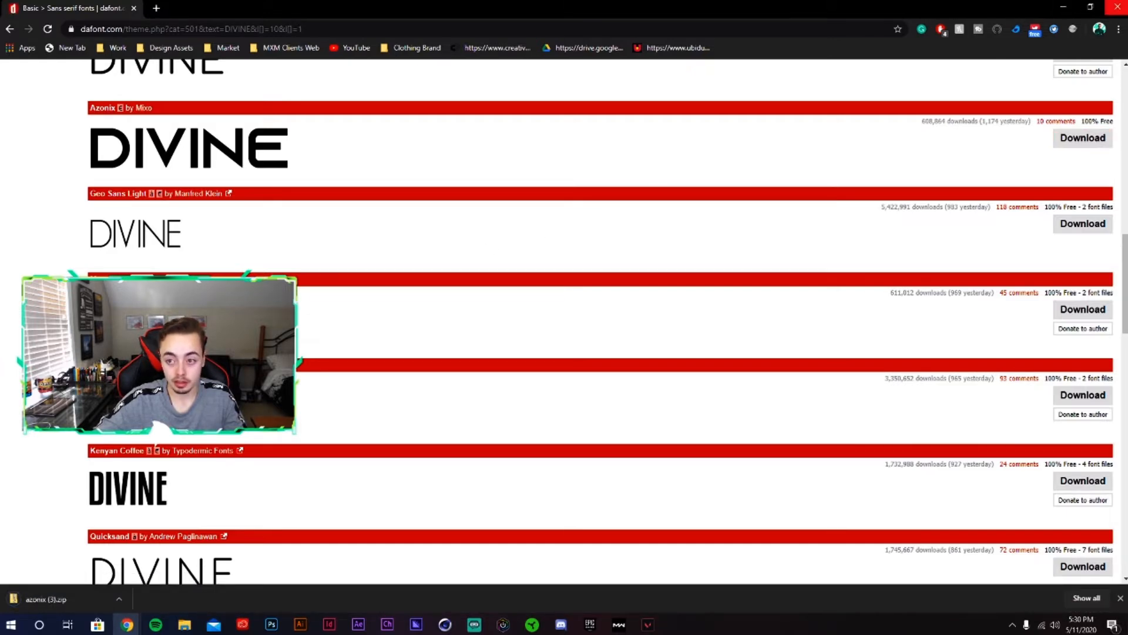
{"action": "left_click", "coordinate": [1063, 7]}
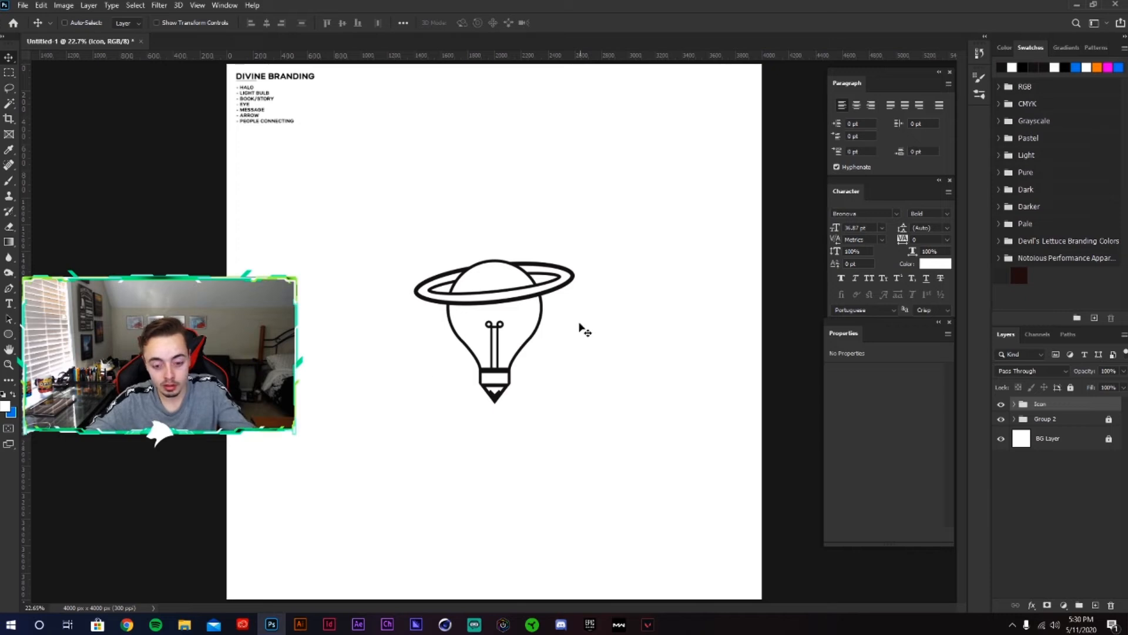
Step: Move the lightbulb icon up the canvas and set the text colour to black (000000)
{"action": "left_click_drag", "start_coordinate": [555, 330], "coordinate": [555, 266]}
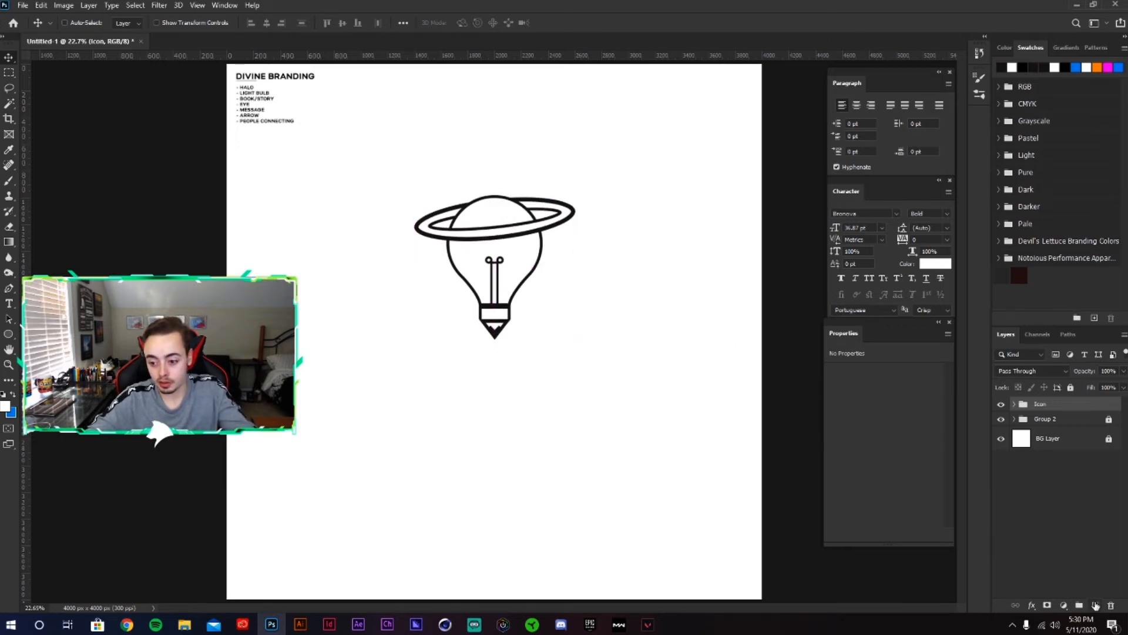
{"action": "key", "text": "t"}
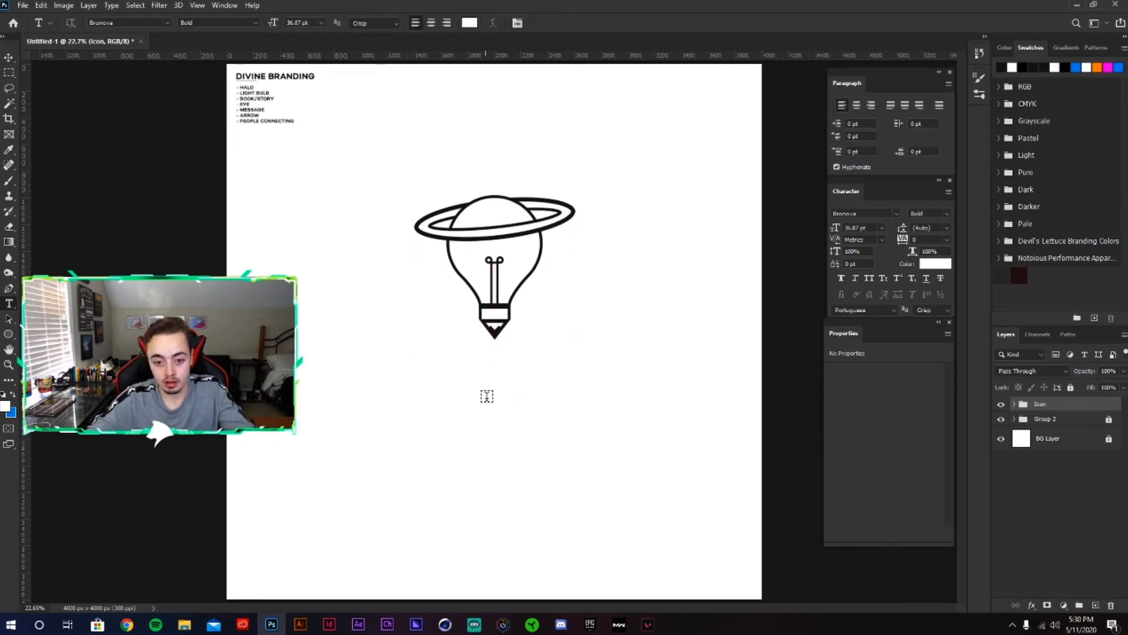
{"action": "left_click", "coordinate": [469, 23]}
{"action": "type", "text": "000000"}
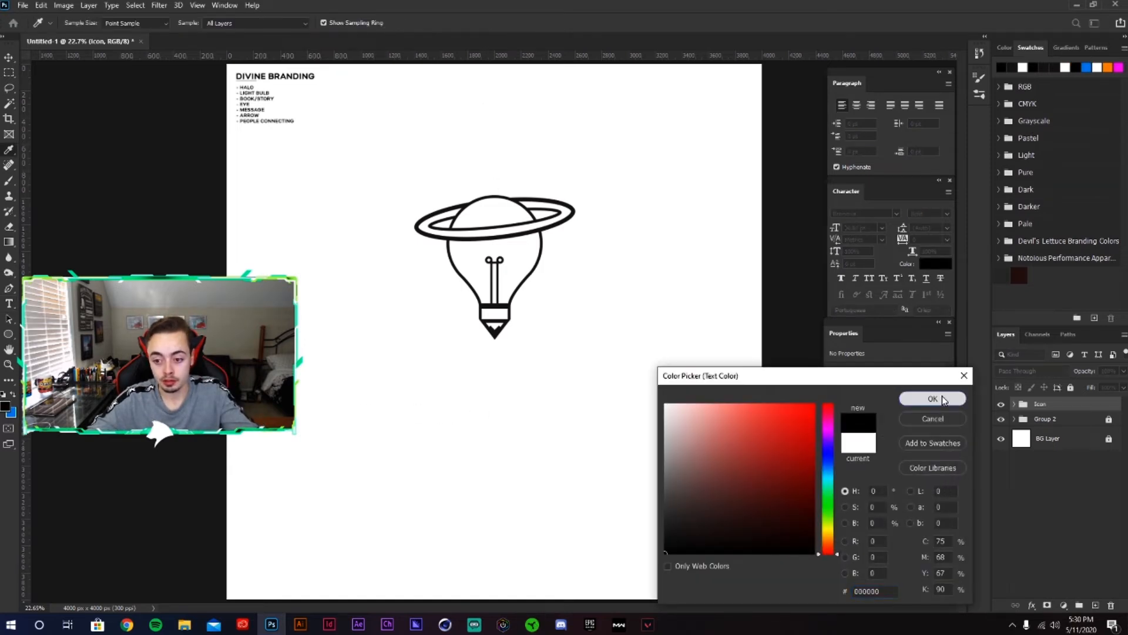
{"action": "left_click", "coordinate": [932, 399]}
Step: Add the text DIVINE below the icon in the Azonix Regular font
{"action": "left_click", "coordinate": [491, 408]}
{"action": "left_click", "coordinate": [167, 22]}
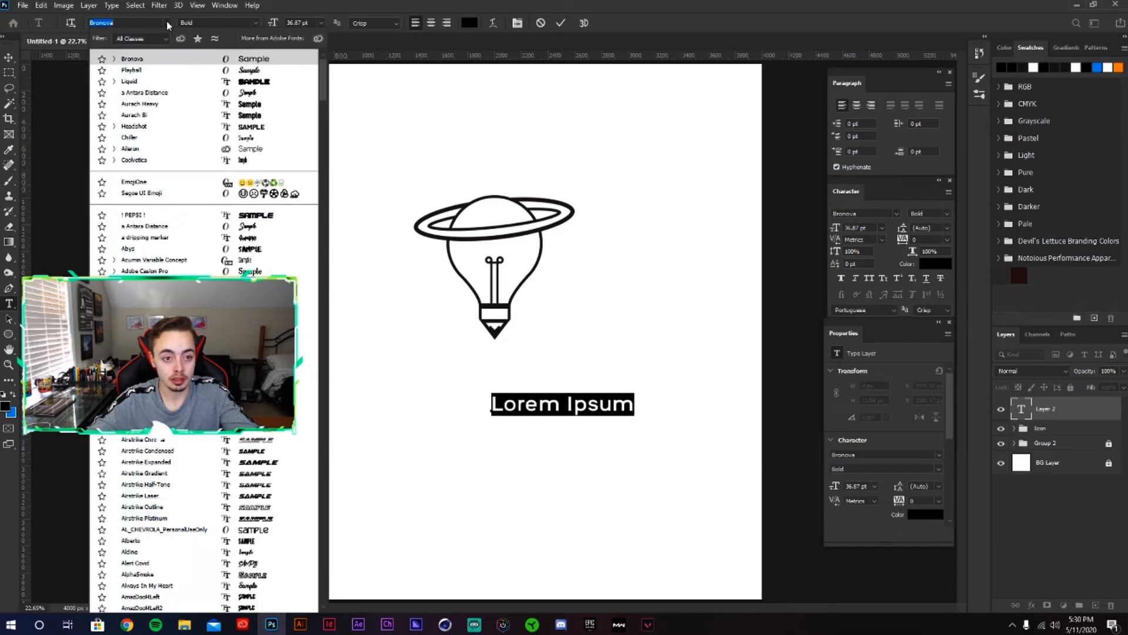
{"action": "type", "text": "az"}
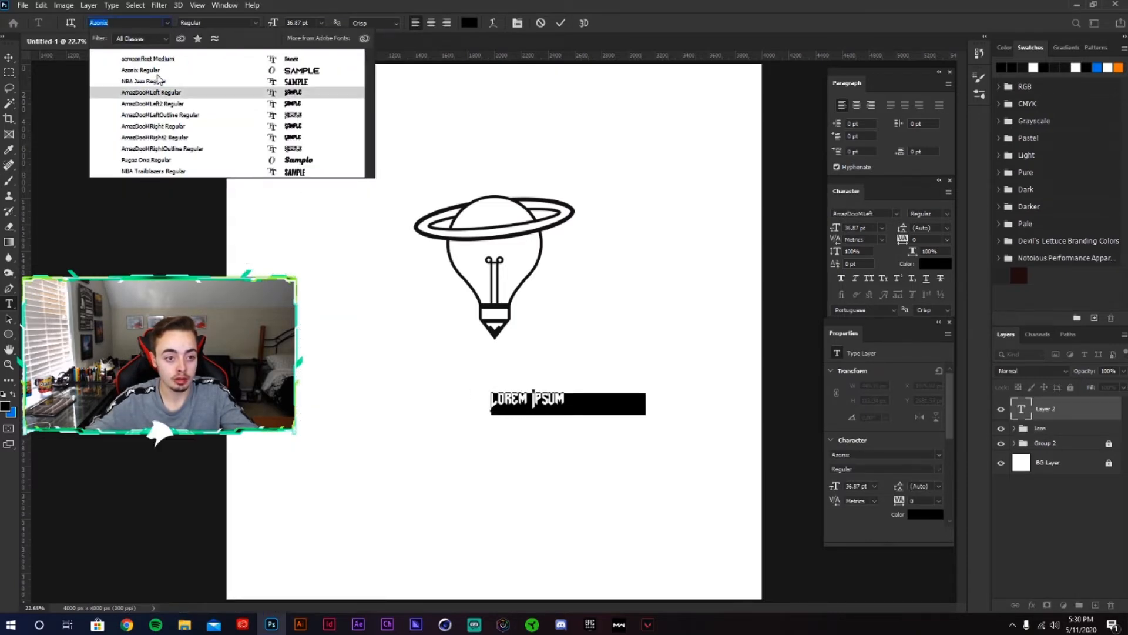
{"action": "left_click", "coordinate": [154, 71]}
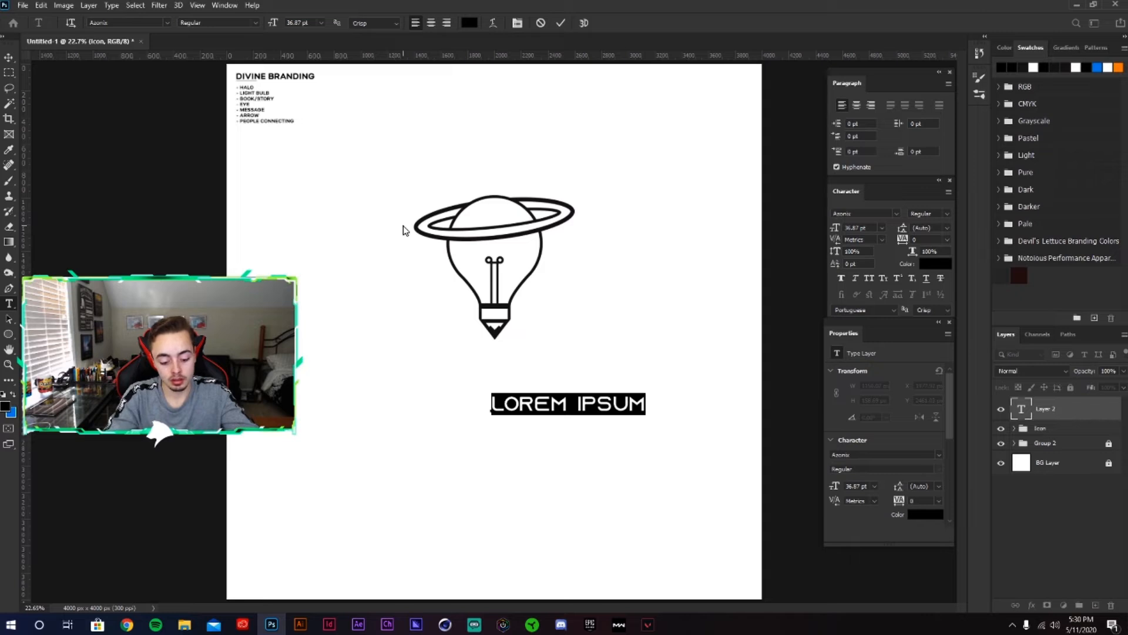
{"action": "type", "text": "DIVINE"}
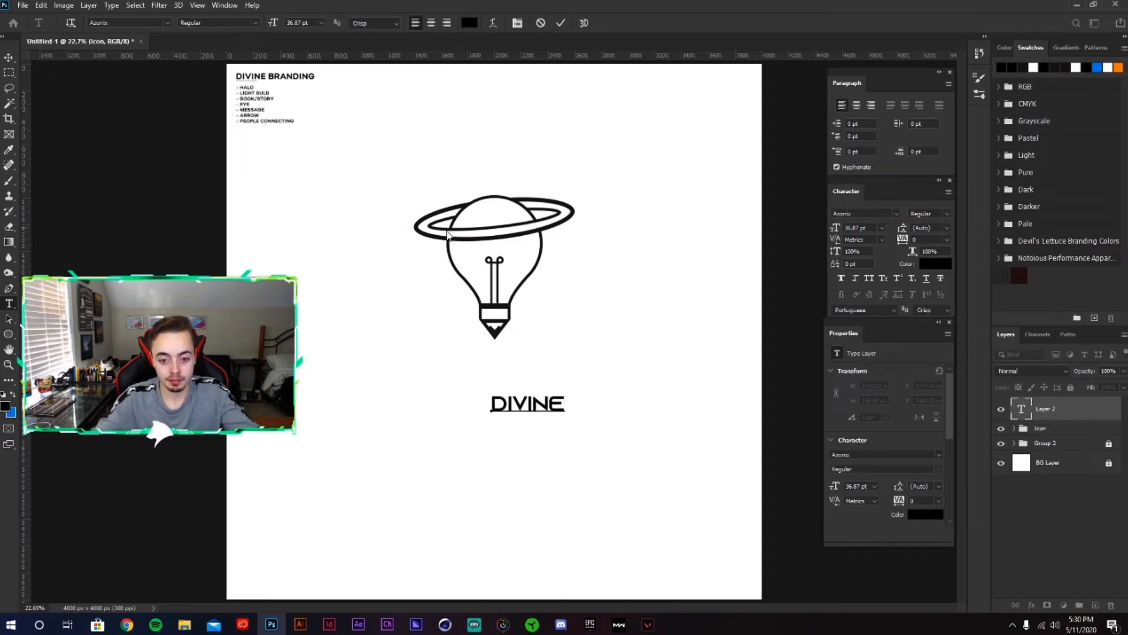
Step: Enlarge the DIVINE text to 129.87 pt
{"action": "left_click_drag", "start_coordinate": [559, 392], "coordinate": [395, 400]}
{"action": "left_click_drag", "start_coordinate": [274, 26], "coordinate": [331, 23]}
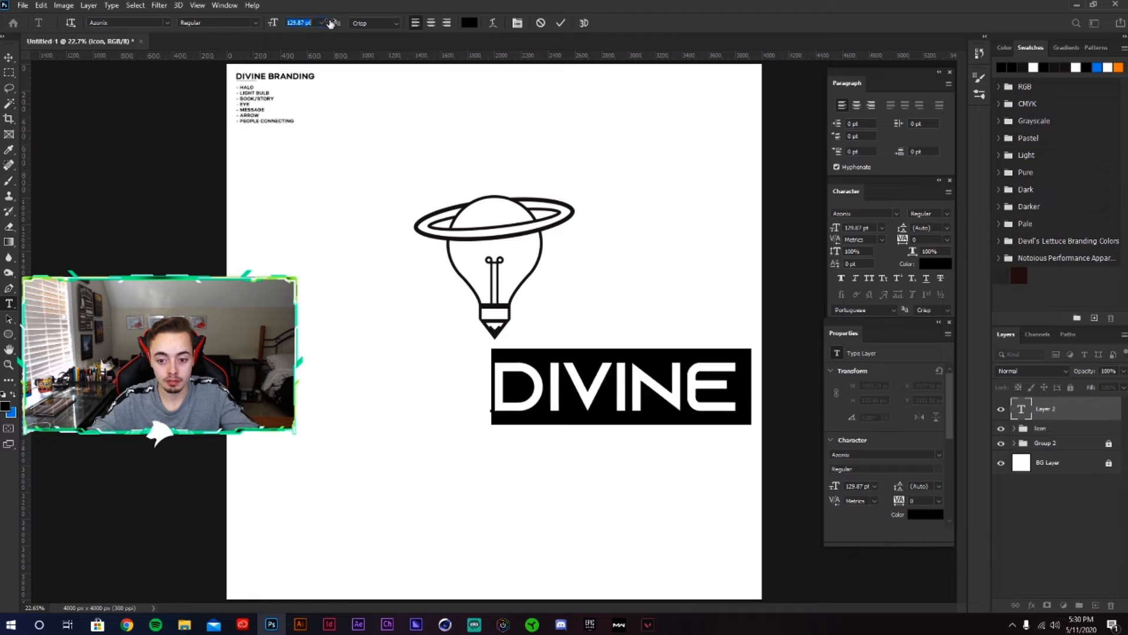
{"action": "left_click", "coordinate": [561, 23]}
Step: Centre the DIVINE text on the canvas and move it straight down below the icon
{"action": "key", "text": "v"}
{"action": "key", "text": "ctrl+a"}
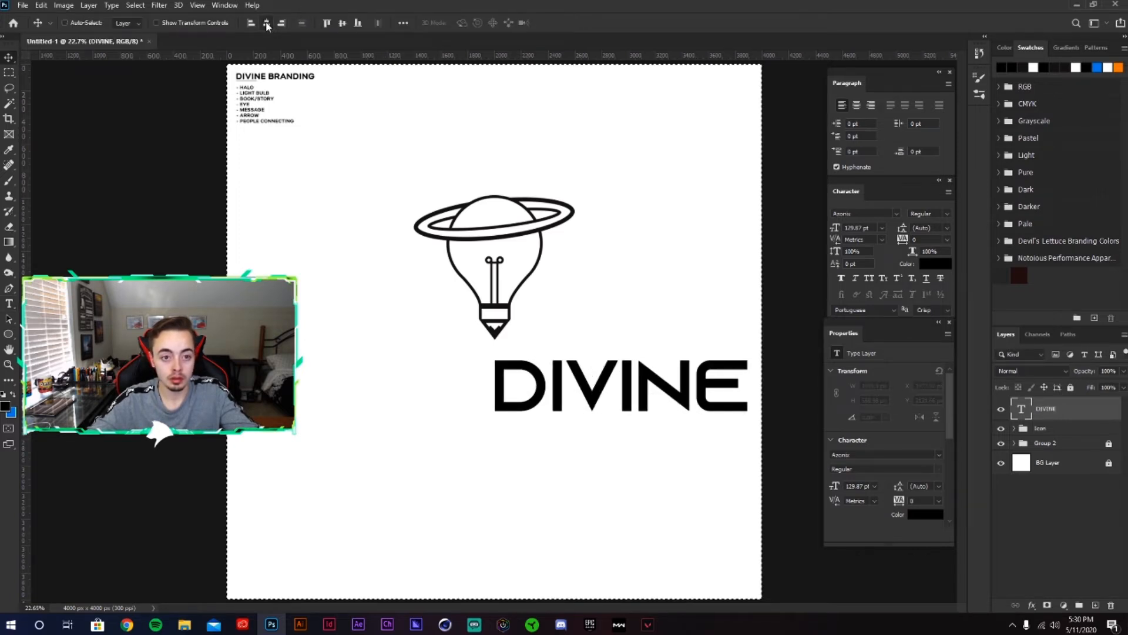
{"action": "left_click", "coordinate": [267, 24]}
{"action": "left_click", "coordinate": [343, 22]}
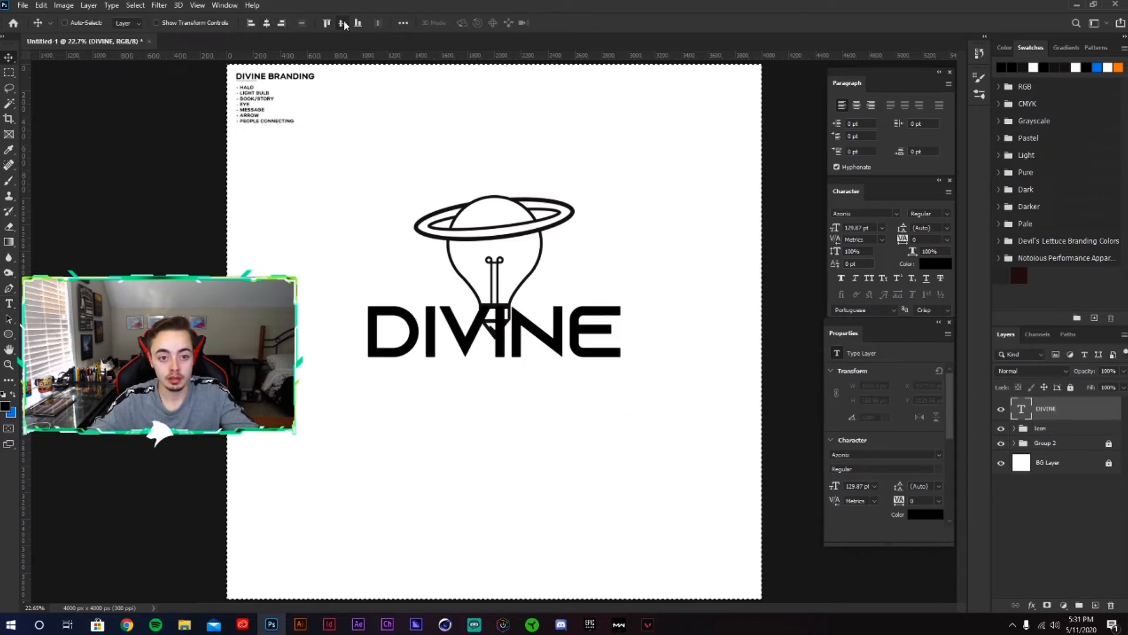
{"action": "key", "text": "ctrl+d"}
{"action": "left_click_drag", "start_coordinate": [630, 246], "coordinate": [630, 298]}
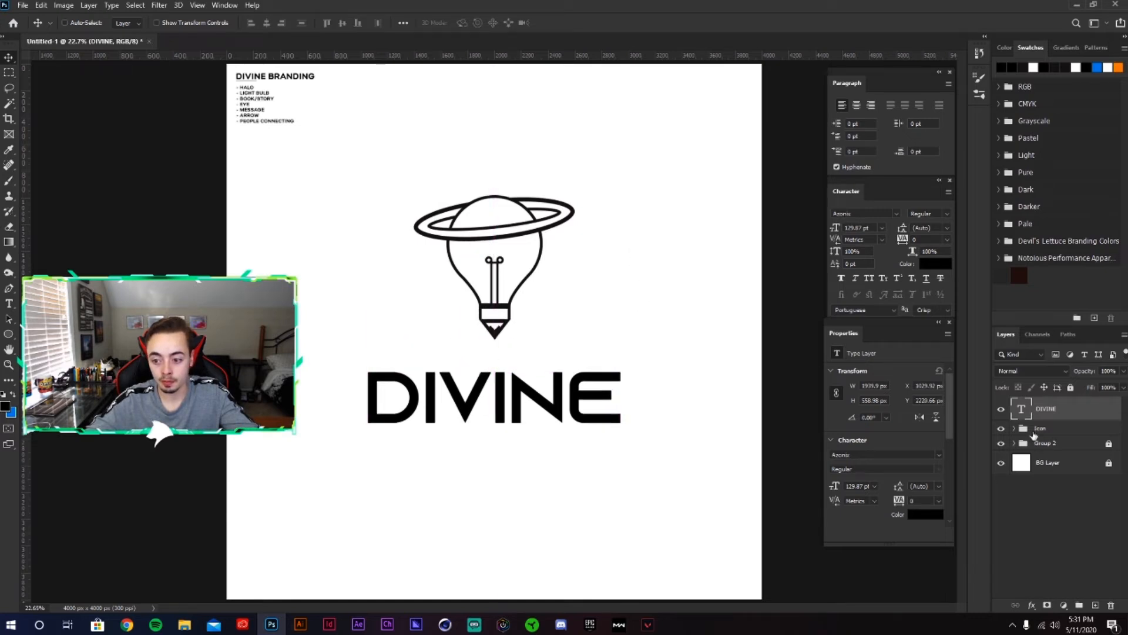
Step: Scale the Icon group down and place it centred just above the DIVINE text
{"action": "left_click", "coordinate": [1037, 428]}
{"action": "key", "text": "ctrl+t"}
{"action": "left_click_drag", "start_coordinate": [574, 194], "coordinate": [574, 255]}
{"action": "left_click", "coordinate": [582, 22]}
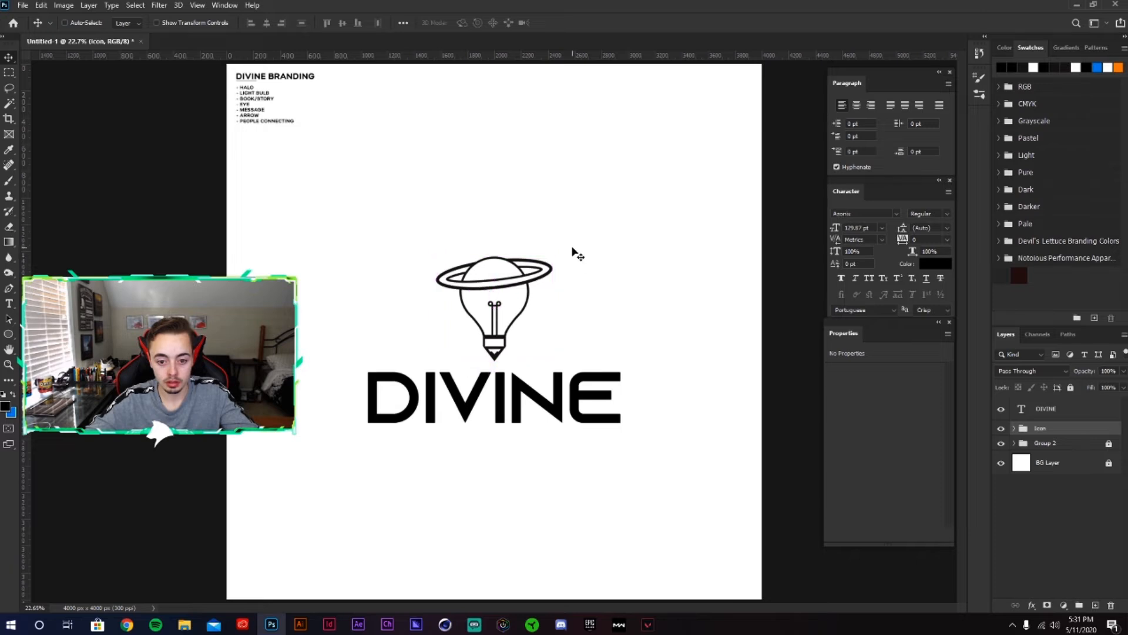
Step: Move the DIVINE text and the Icon group together up the canvas
{"action": "left_click", "coordinate": [1048, 412]}
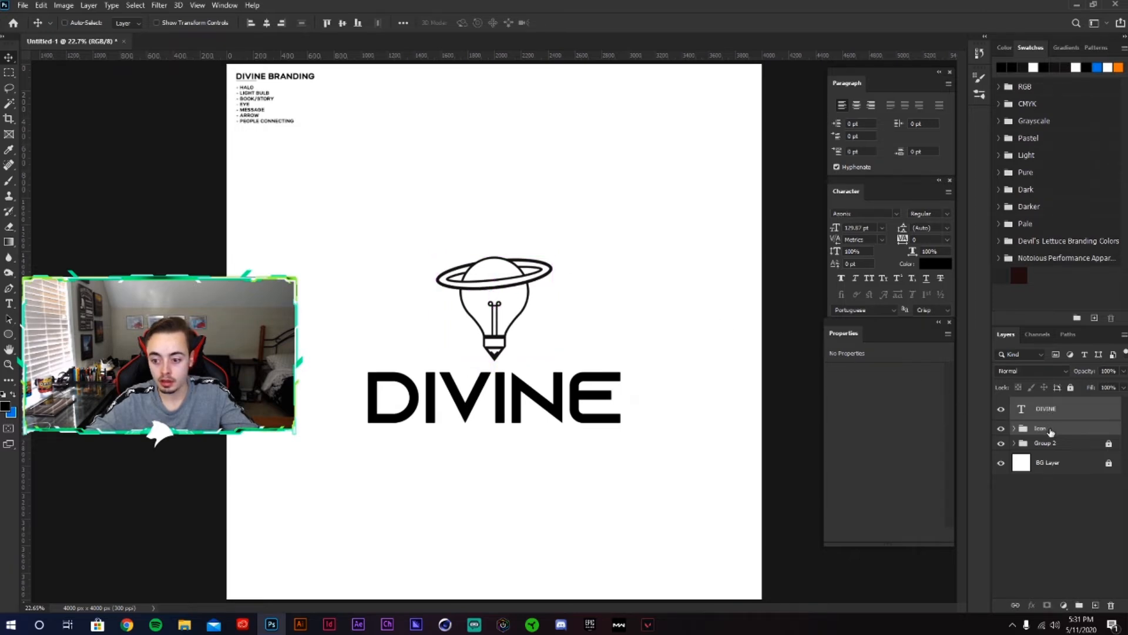
{"action": "left_click_drag", "start_coordinate": [641, 309], "coordinate": [633, 242]}
{"action": "left_click", "coordinate": [1020, 508]}
Step: Draw a square shape of about 1012 × 1012 px around the lightbulb icon
{"action": "scroll", "coordinate": [489, 166], "scroll_direction": "up", "scroll_amount": 6}
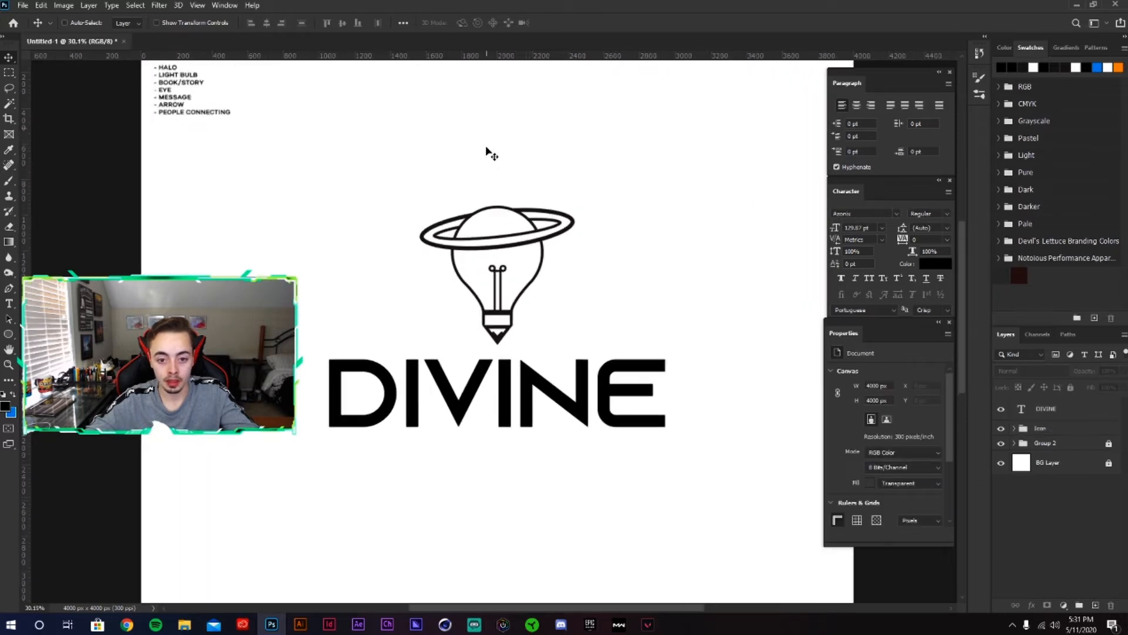
{"action": "scroll", "coordinate": [521, 227], "scroll_direction": "up", "scroll_amount": 1}
{"action": "scroll", "coordinate": [192, 182], "scroll_direction": "down", "scroll_amount": 2}
{"action": "left_click", "coordinate": [9, 334]}
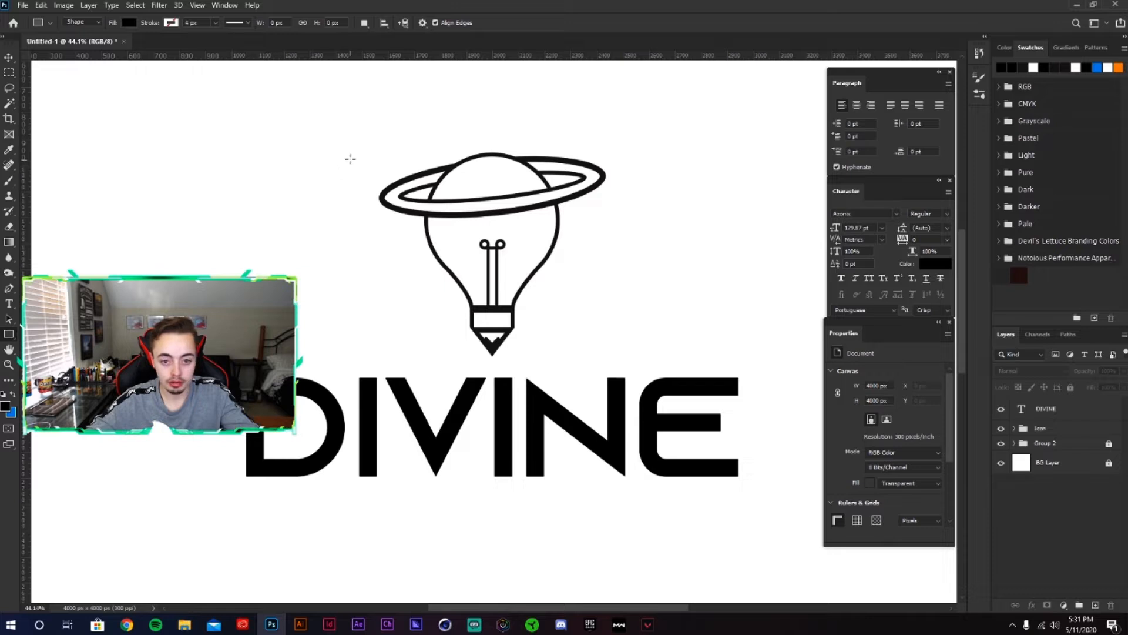
{"action": "scroll", "coordinate": [350, 158], "scroll_direction": "up", "scroll_amount": 1}
{"action": "left_click_drag", "start_coordinate": [350, 139], "coordinate": [614, 403]}
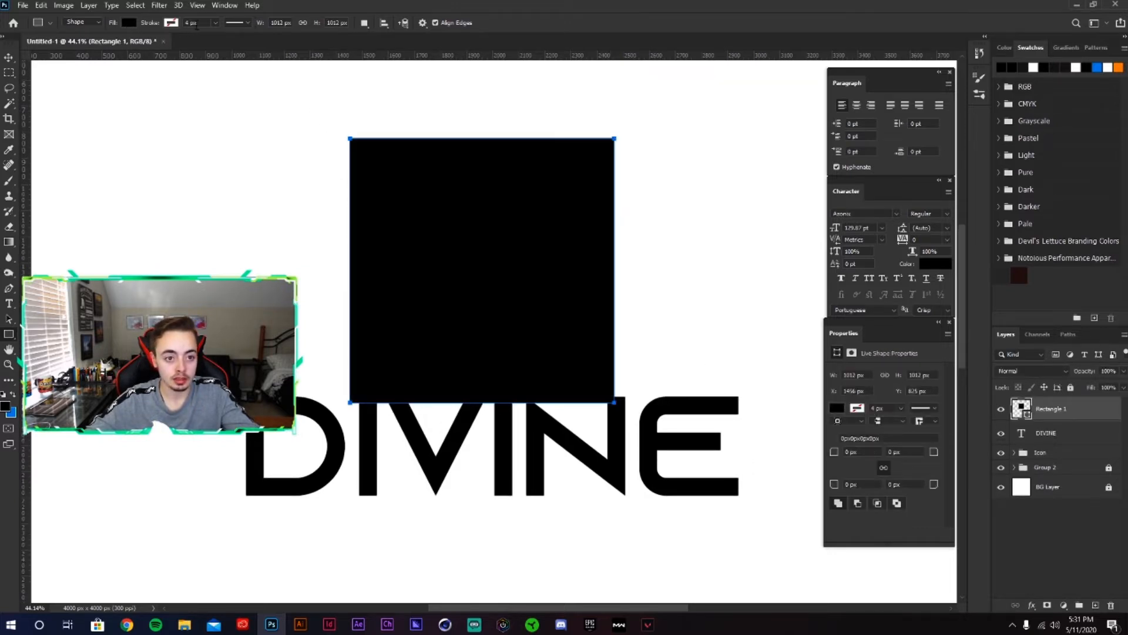
Step: Remove the square's fill and give it a black 20 px stroke
{"action": "left_click", "coordinate": [121, 22]}
{"action": "key", "text": "Escape"}
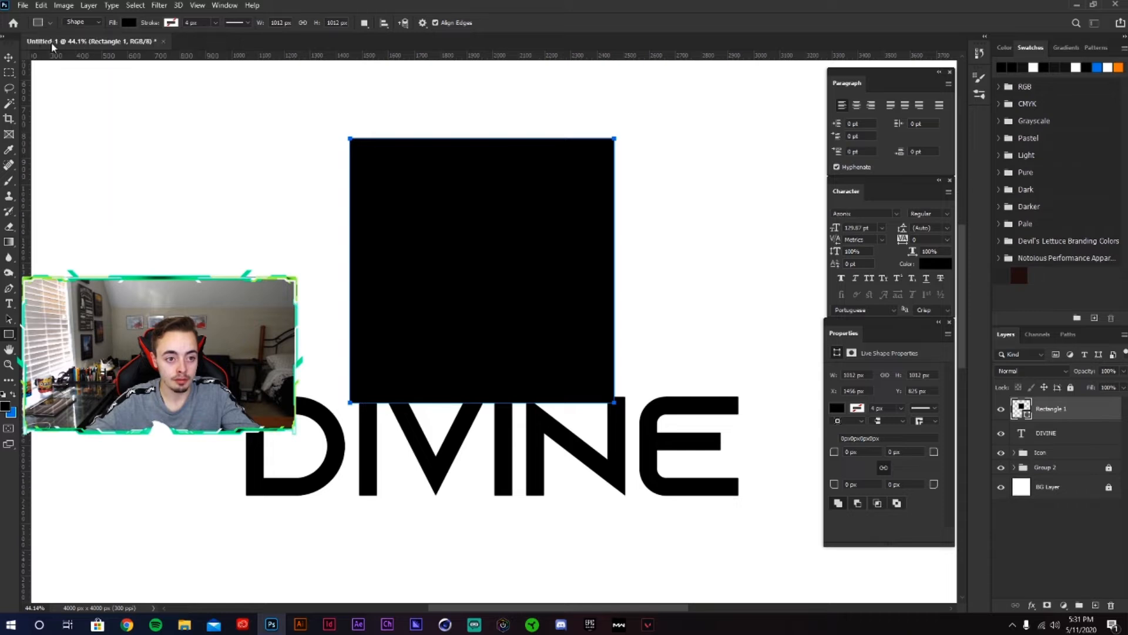
{"action": "left_click", "coordinate": [128, 23]}
{"action": "left_click", "coordinate": [59, 46]}
{"action": "left_click", "coordinate": [171, 23]}
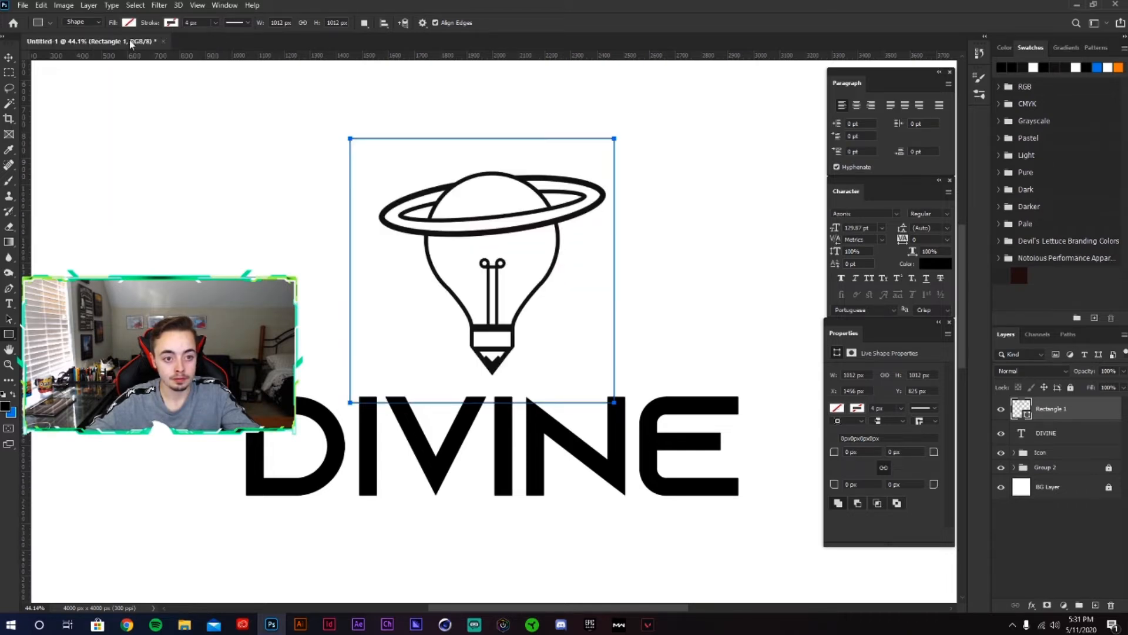
{"action": "left_click", "coordinate": [97, 84]}
{"action": "left_click", "coordinate": [170, 22]}
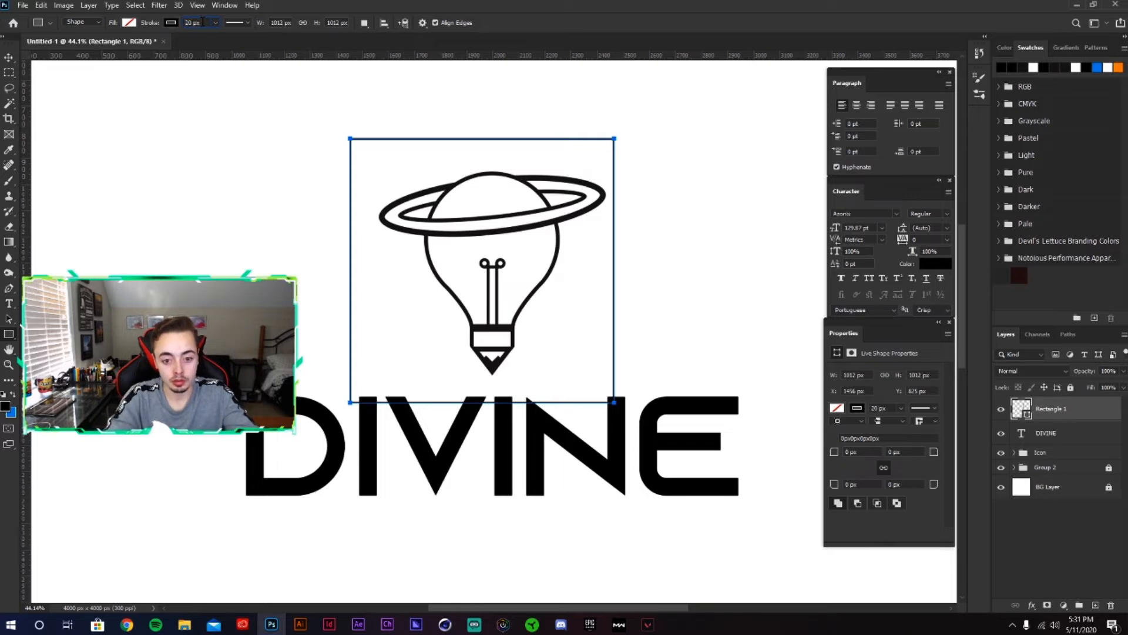
{"action": "key", "text": "Return"}
{"action": "key", "text": "v"}
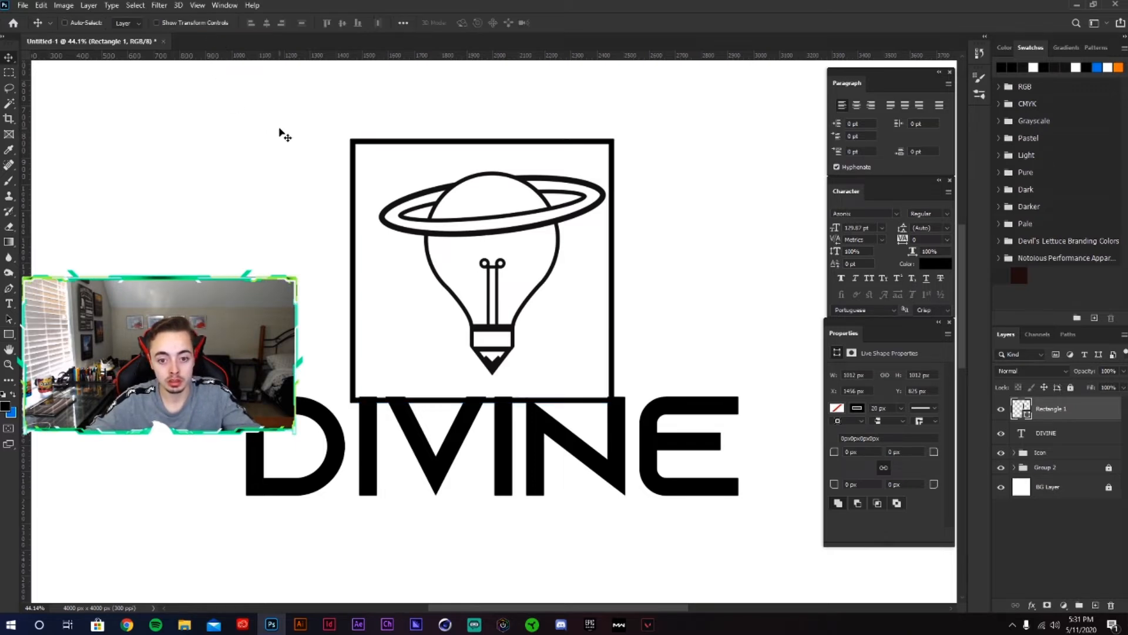
Step: Move the Icon group above the DIVINE layer and centre the icon and square on each other horizontally and vertically
{"action": "left_click", "coordinate": [1041, 453]}
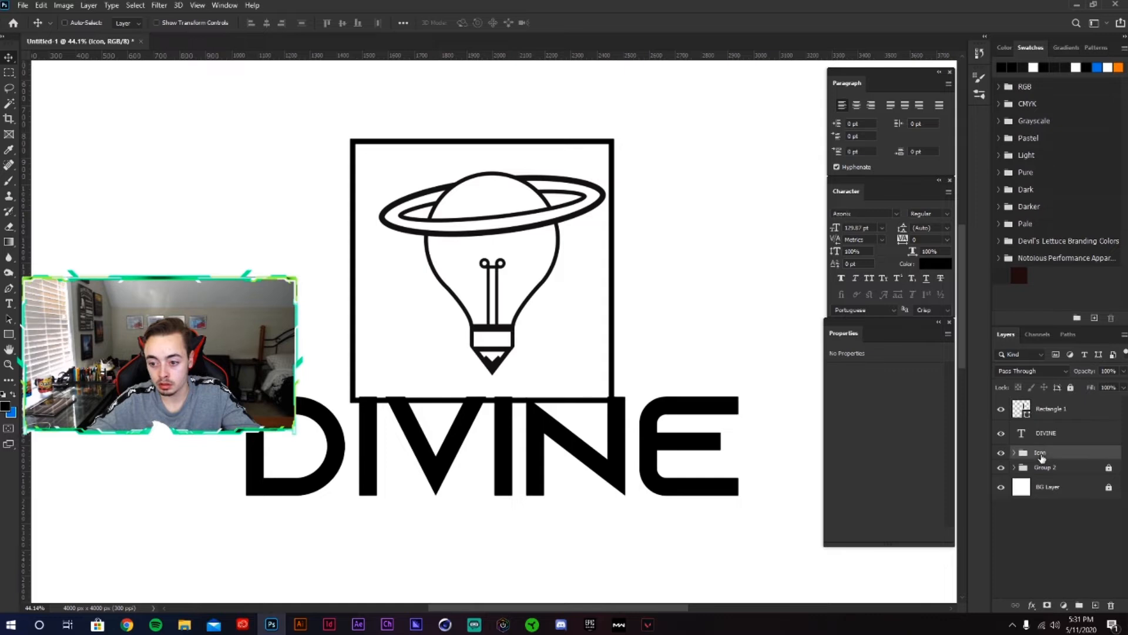
{"action": "left_click_drag", "start_coordinate": [1041, 456], "coordinate": [1044, 428]}
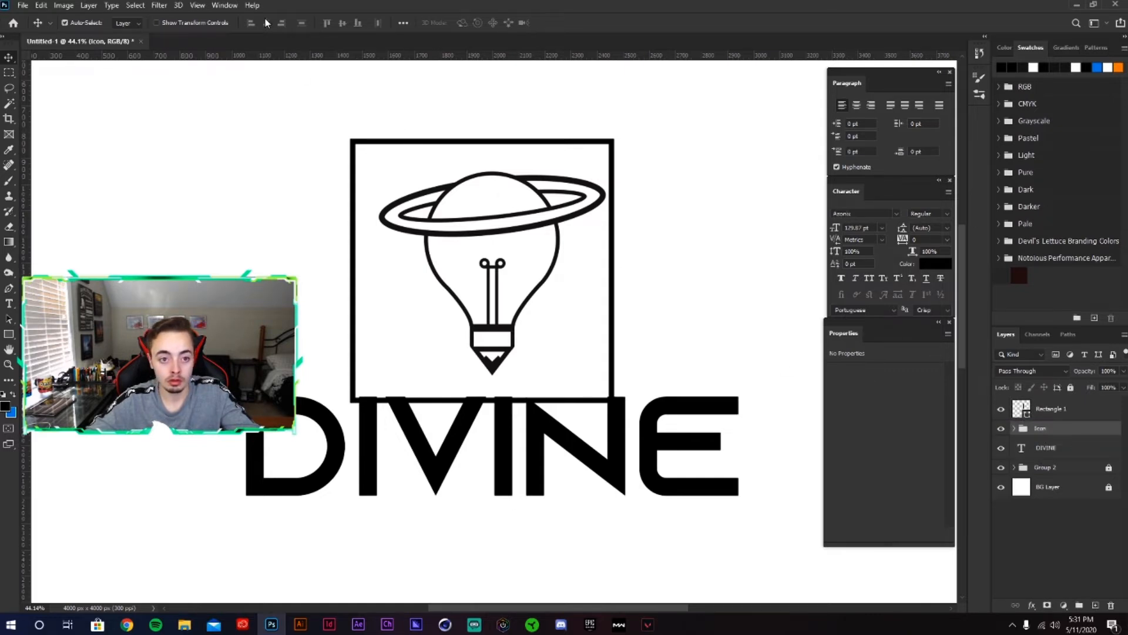
{"action": "left_click", "coordinate": [1021, 411], "text": "shift"}
{"action": "left_click", "coordinate": [267, 22]}
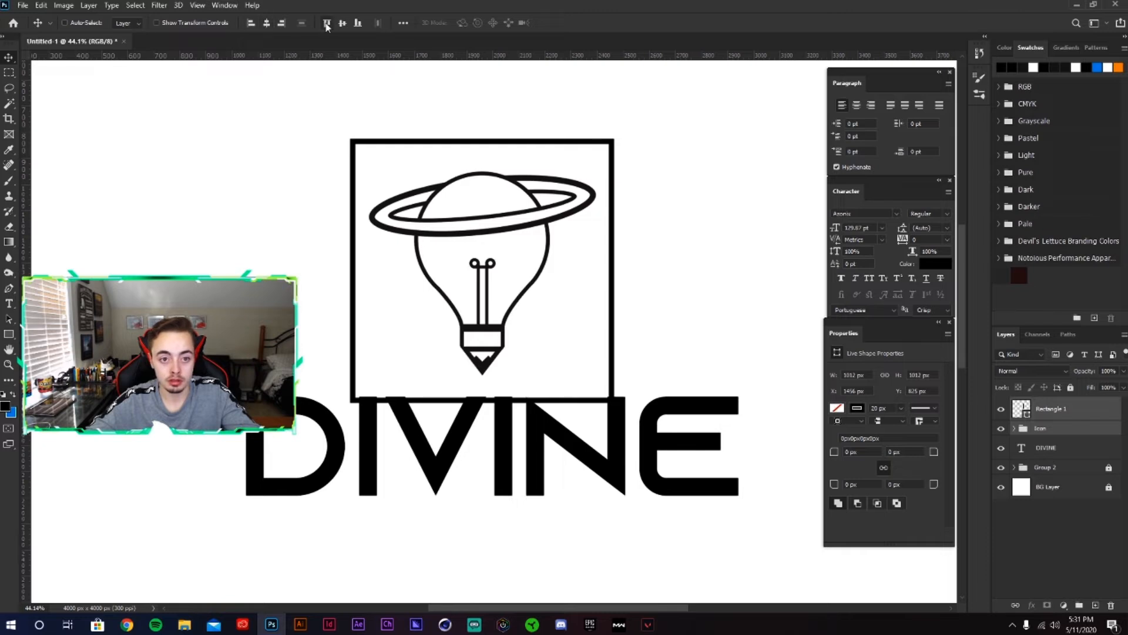
{"action": "left_click", "coordinate": [342, 22]}
Step: Apply a near-black Color Overlay in Normal mode at 100% opacity to the square
{"action": "left_click", "coordinate": [1051, 413]}
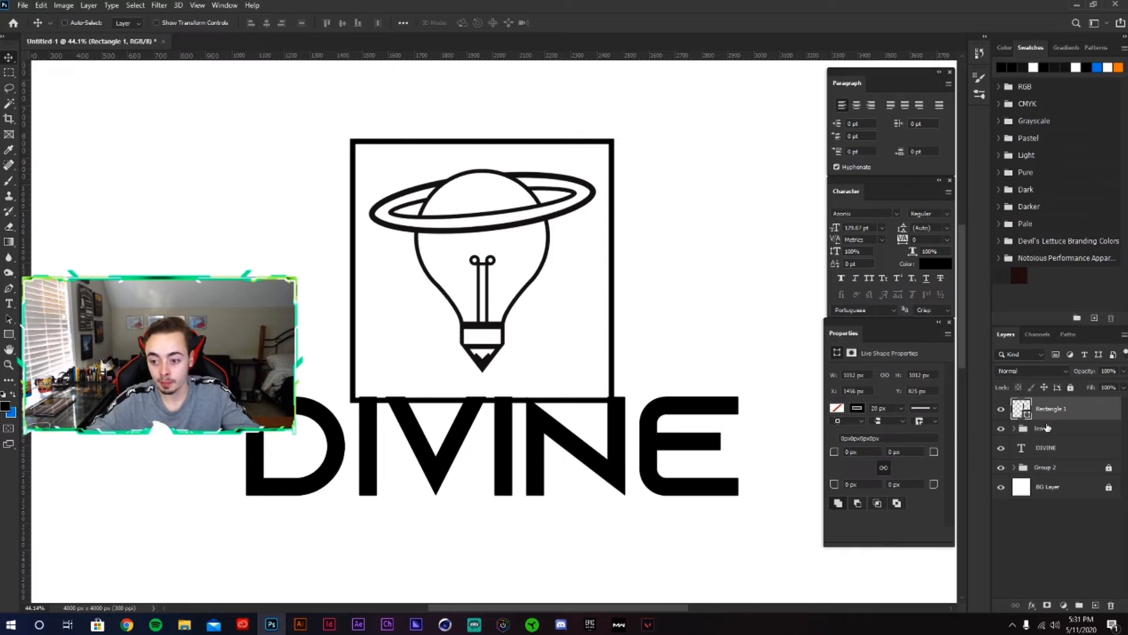
{"action": "right_click", "coordinate": [1049, 412]}
{"action": "left_click", "coordinate": [905, 128]}
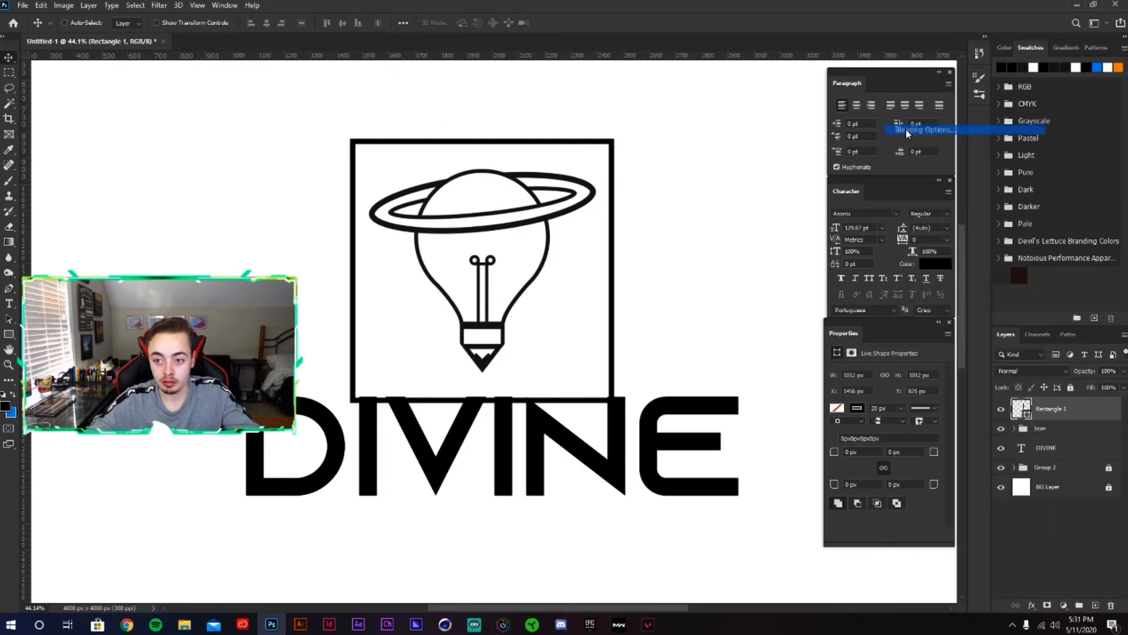
{"action": "left_click", "coordinate": [697, 257]}
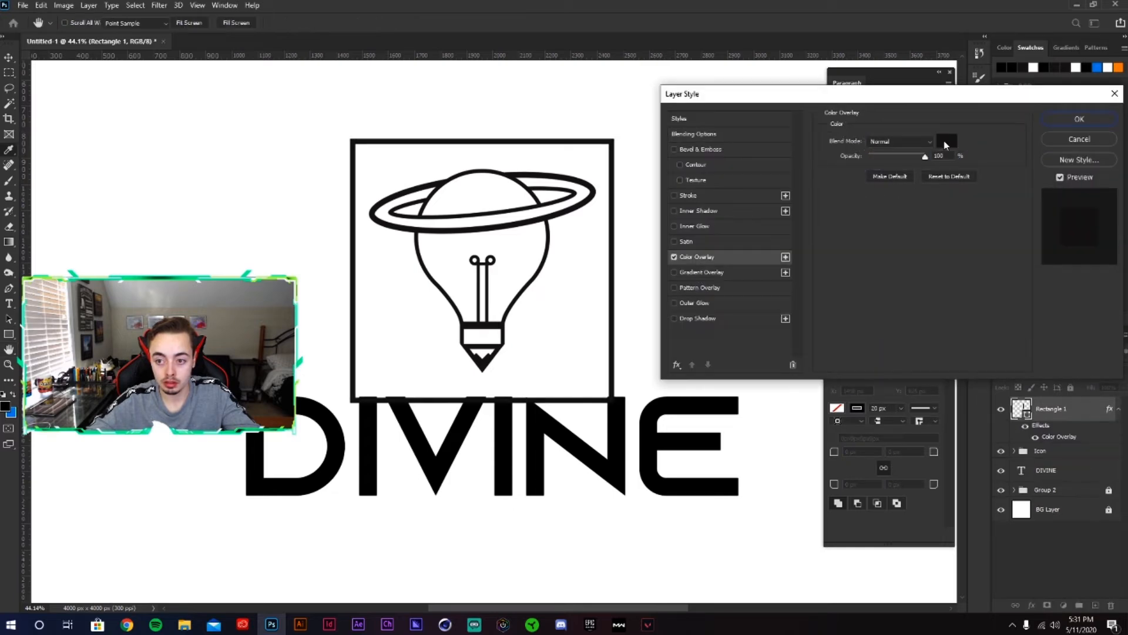
{"action": "left_click", "coordinate": [946, 140]}
{"action": "left_click", "coordinate": [917, 402]}
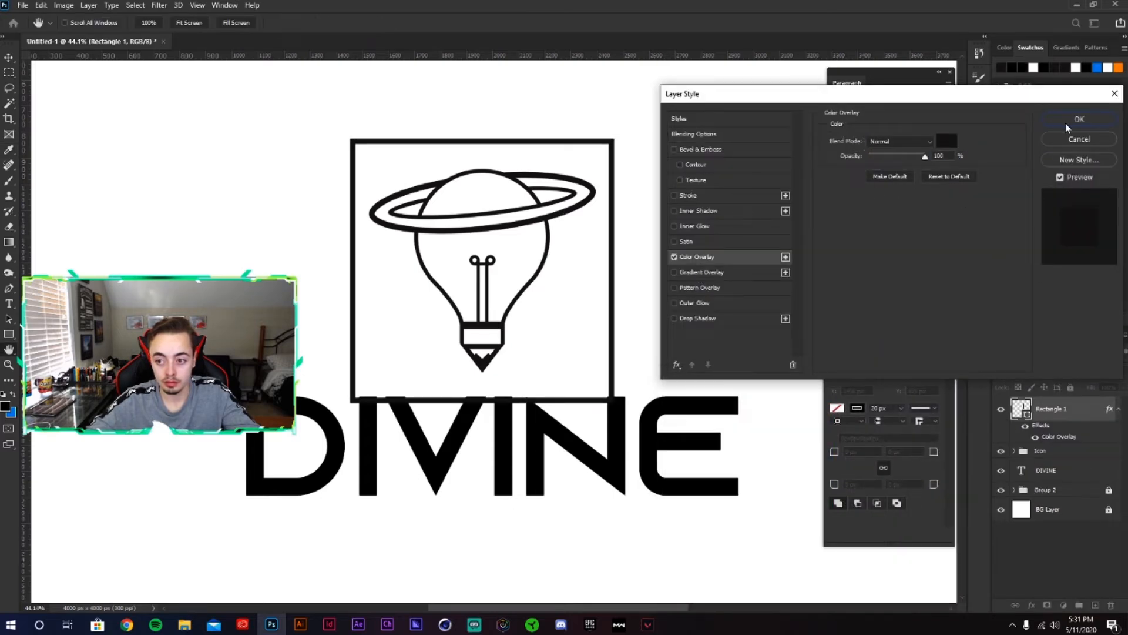
{"action": "left_click", "coordinate": [1080, 119]}
Step: Copy the square's layer style to the DIVINE text layer and collapse the text layer's effects list
{"action": "right_click", "coordinate": [1058, 409]}
{"action": "left_click", "coordinate": [943, 383]}
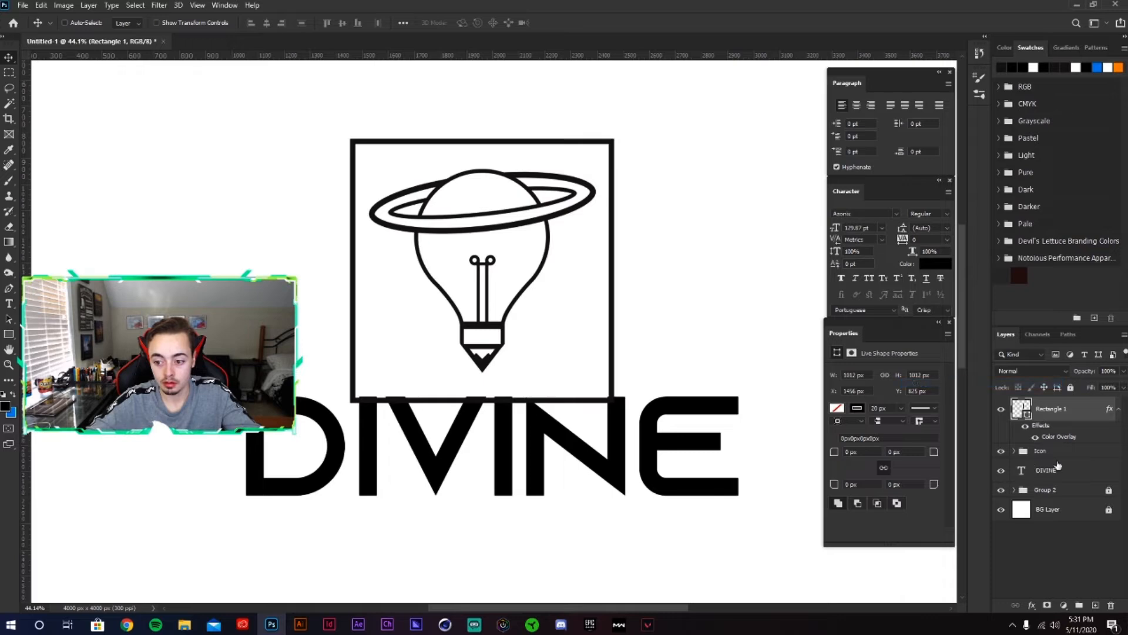
{"action": "right_click", "coordinate": [1058, 470]}
{"action": "left_click", "coordinate": [940, 483]}
{"action": "left_click", "coordinate": [1118, 472]}
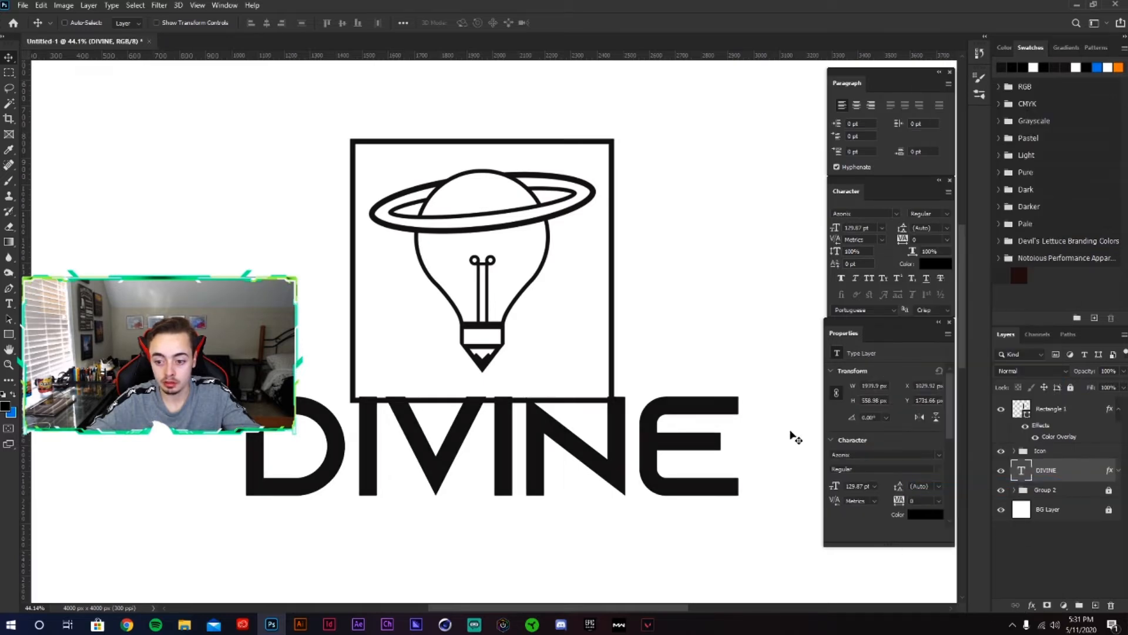
Step: Group the square with the lightbulb icon and name the new group Icon
{"action": "key", "text": "ctrl+0"}
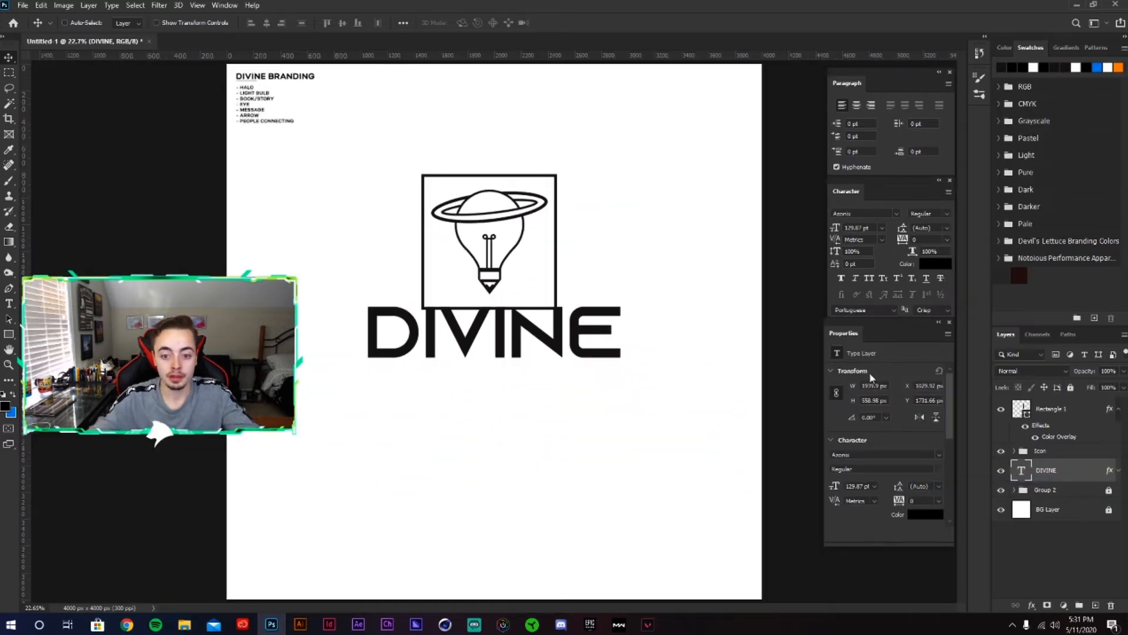
{"action": "left_click", "coordinate": [1052, 409]}
{"action": "left_click", "coordinate": [1040, 450], "text": "shift"}
{"action": "key", "text": "ctrl+g"}
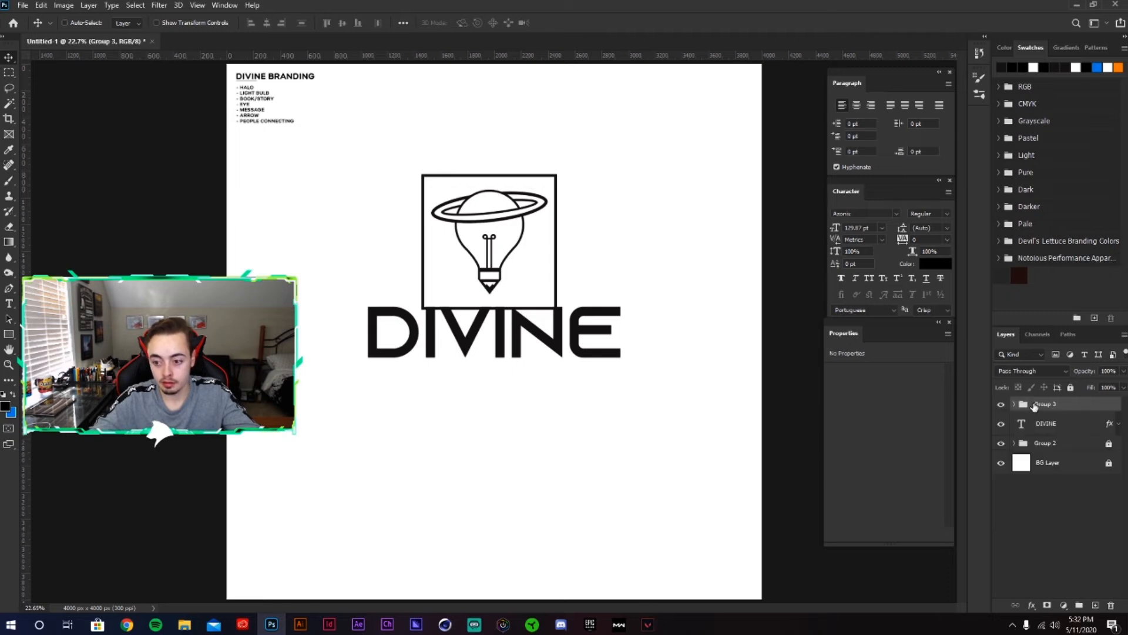
{"action": "double_click", "coordinate": [1035, 406]}
{"action": "key", "text": "Escape"}
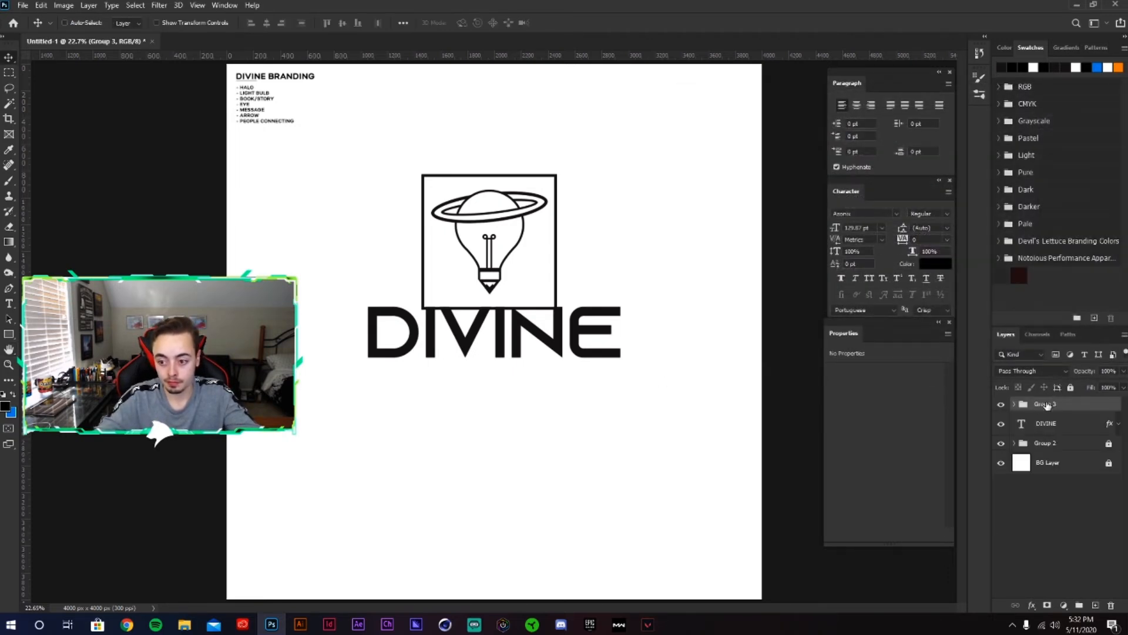
{"action": "type", "text": "Icon"}
{"action": "key", "text": "Return"}
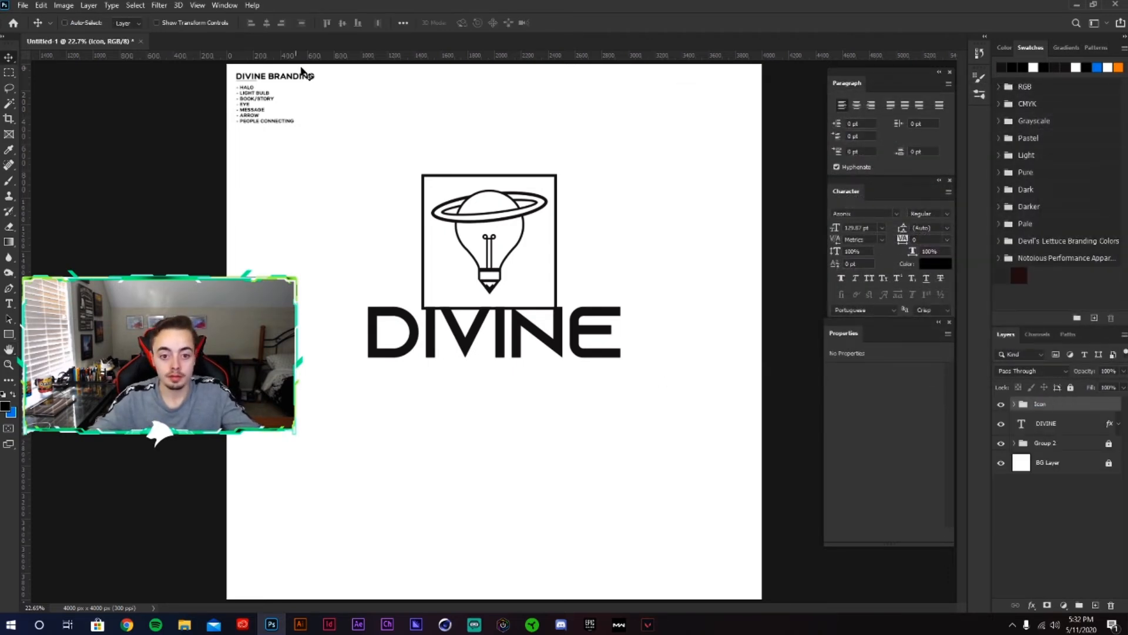
Step: Centre the framed icon group horizontally on the canvas and move it up clear of the DIVINE text
{"action": "key", "text": "ctrl+a"}
{"action": "left_click", "coordinate": [265, 22]}
{"action": "key", "text": "ctrl+d"}
{"action": "left_click_drag", "start_coordinate": [525, 258], "coordinate": [525, 230]}
Step: Scale the framed icon group down and place it centred just above the DIVINE text
{"action": "key", "text": "ctrl+t"}
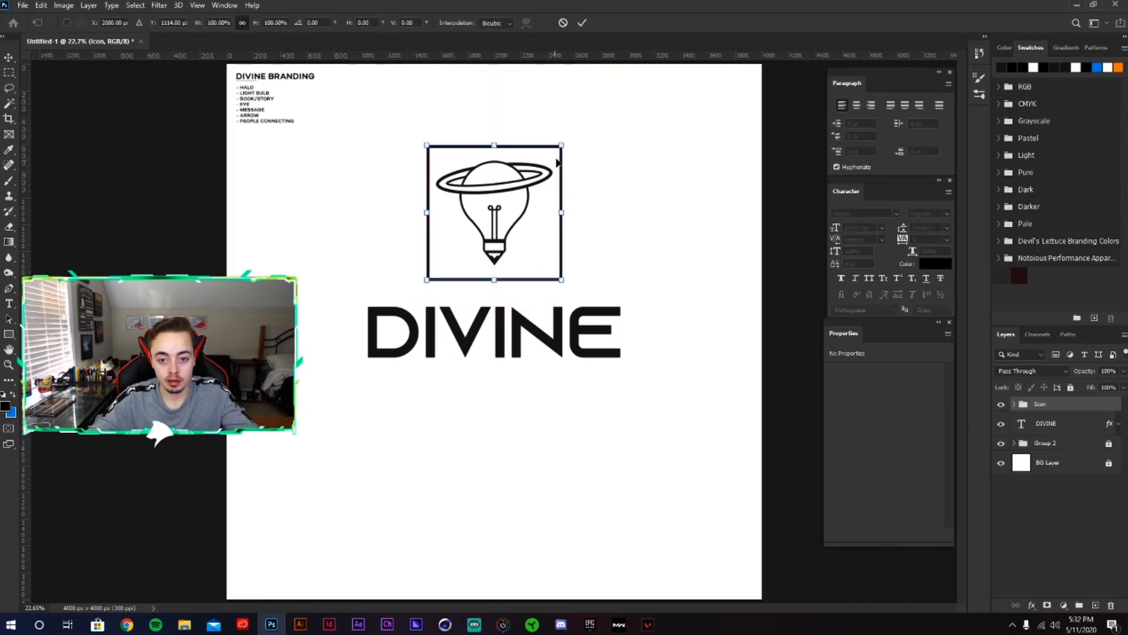
{"action": "left_click_drag", "start_coordinate": [562, 148], "coordinate": [567, 226]}
{"action": "key", "text": "Return"}
{"action": "key", "text": "ctrl+t"}
{"action": "left_click", "coordinate": [581, 23]}
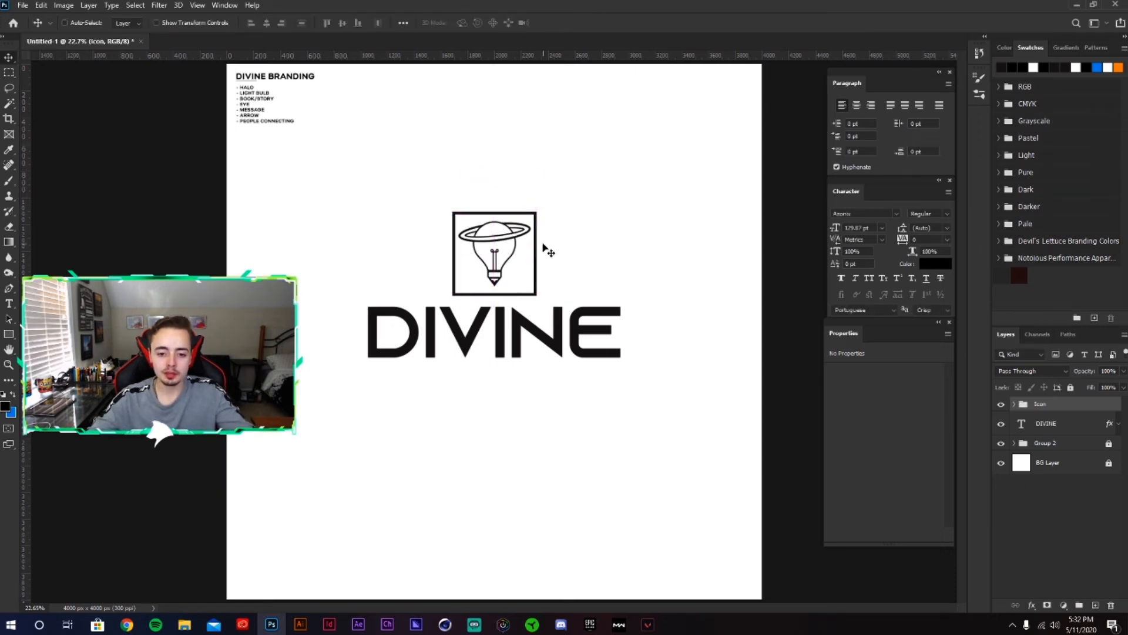
Step: Move the Icon group up slightly to widen the gap above the DIVINE text
{"action": "left_click", "coordinate": [568, 293], "text": "ctrl"}
{"action": "left_click_drag", "start_coordinate": [567, 293], "coordinate": [569, 292]}
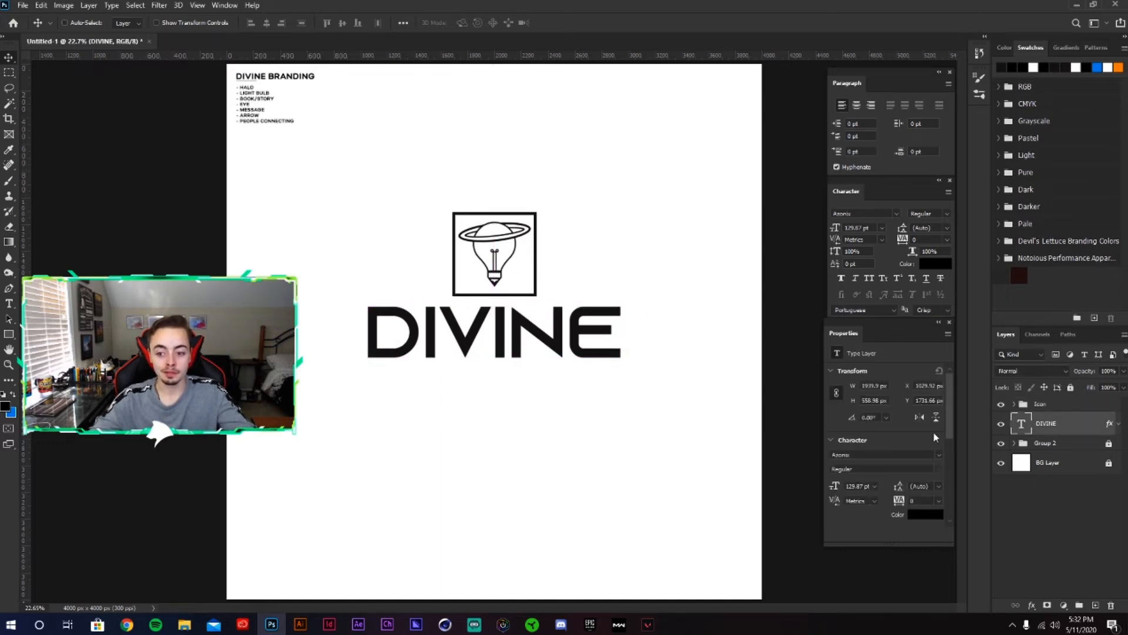
{"action": "left_click", "coordinate": [1055, 404]}
{"action": "key", "text": "ctrl+t"}
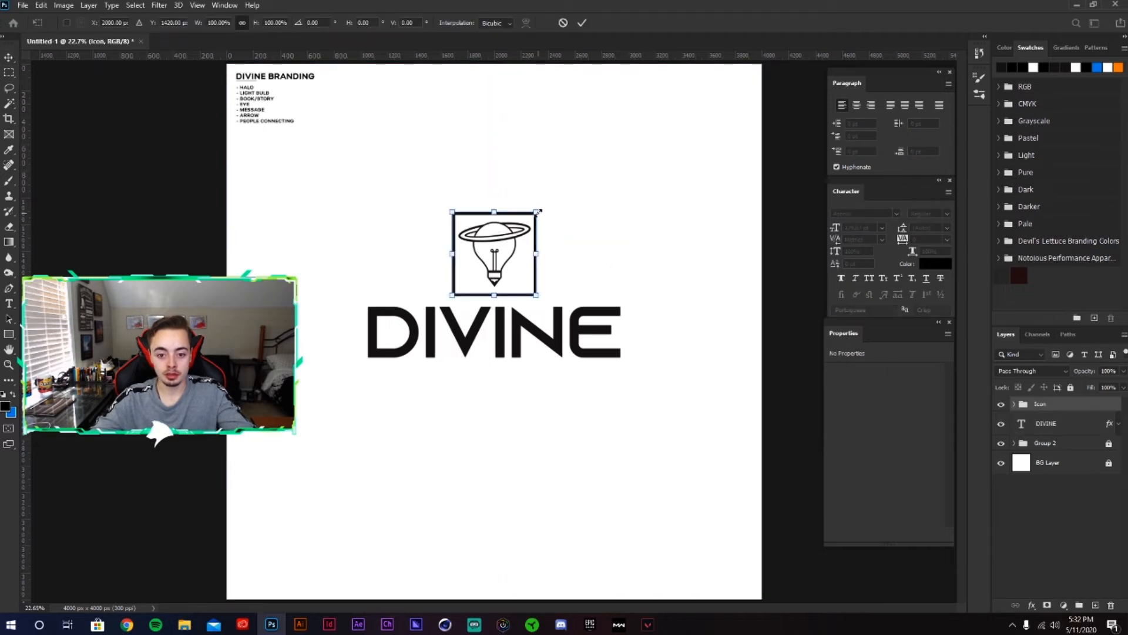
{"action": "left_click", "coordinate": [581, 23]}
{"action": "left_click_drag", "start_coordinate": [586, 232], "coordinate": [585, 221]}
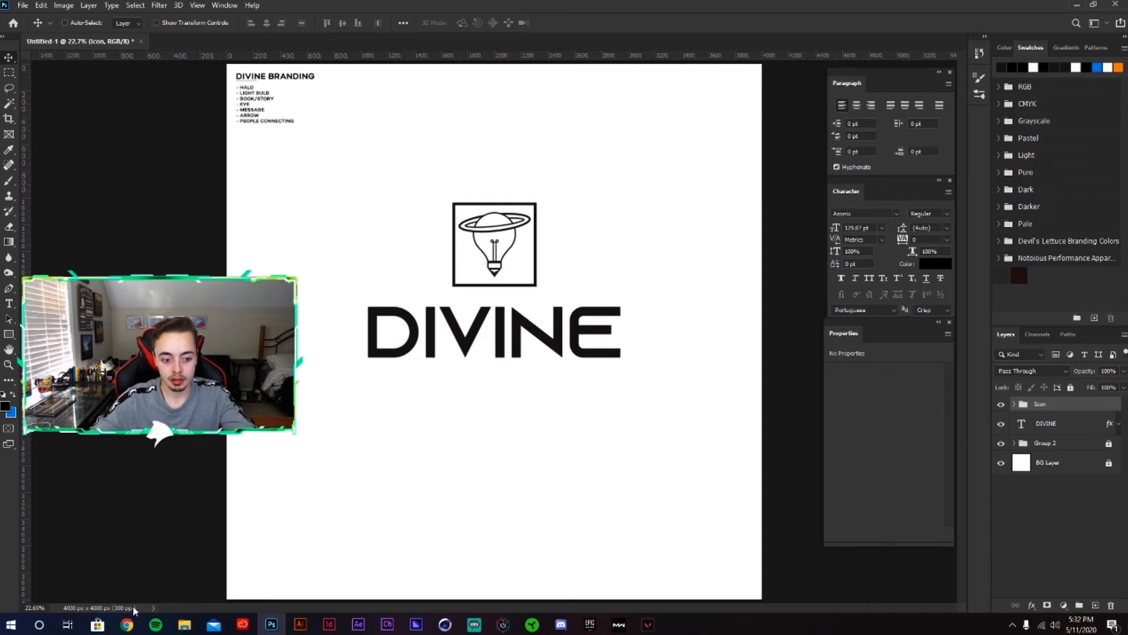
Step: Switch to the DaFont window in Chrome, open the Serif category and preview its fonts with the text BRANDING
{"action": "mouse_move", "coordinate": [128, 627]}
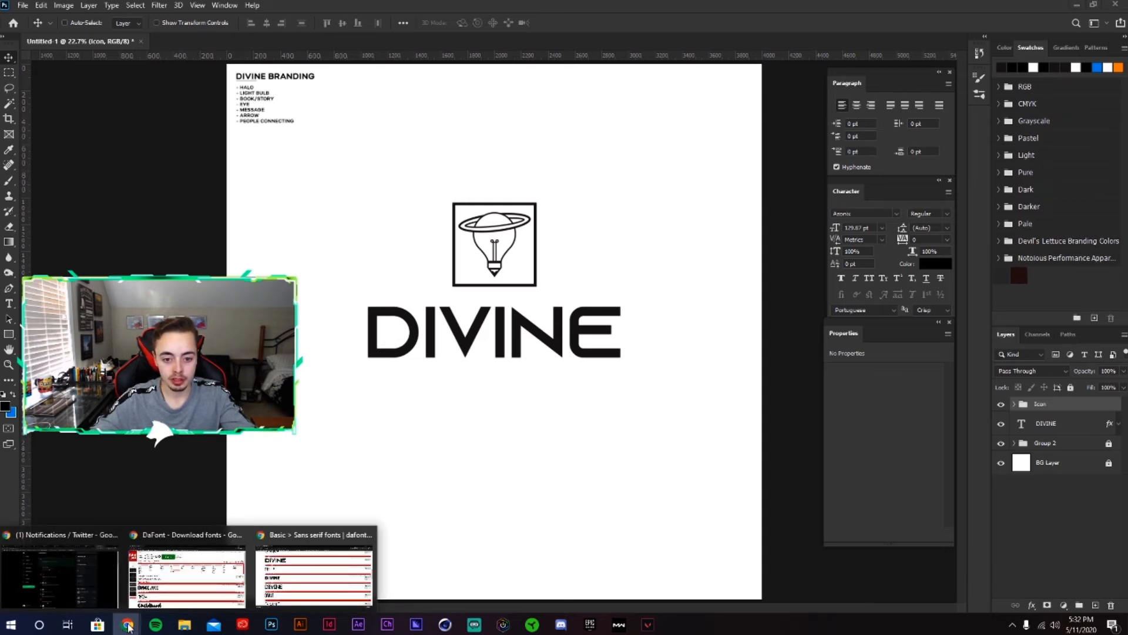
{"action": "left_click", "coordinate": [294, 579]}
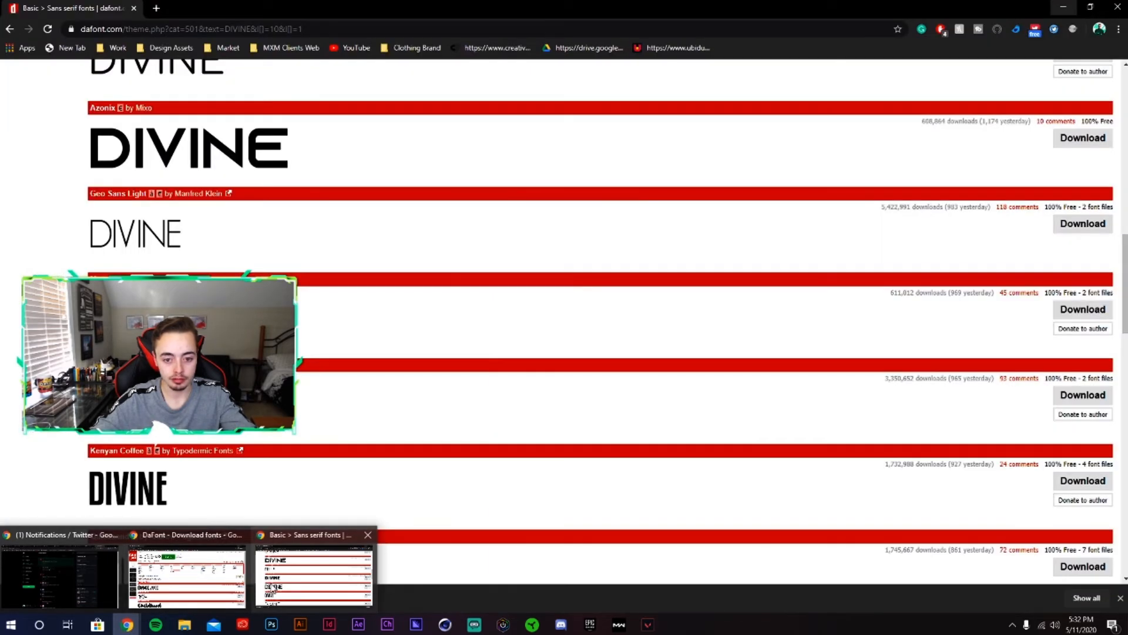
{"action": "scroll", "coordinate": [541, 211], "scroll_direction": "up", "scroll_amount": 10}
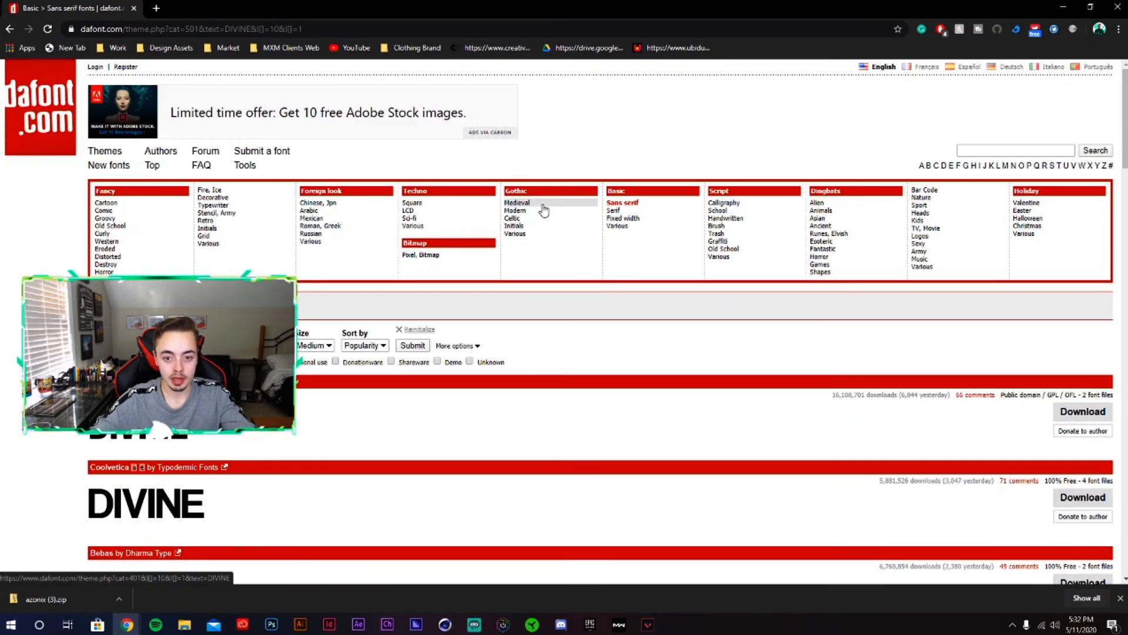
{"action": "left_click", "coordinate": [624, 213]}
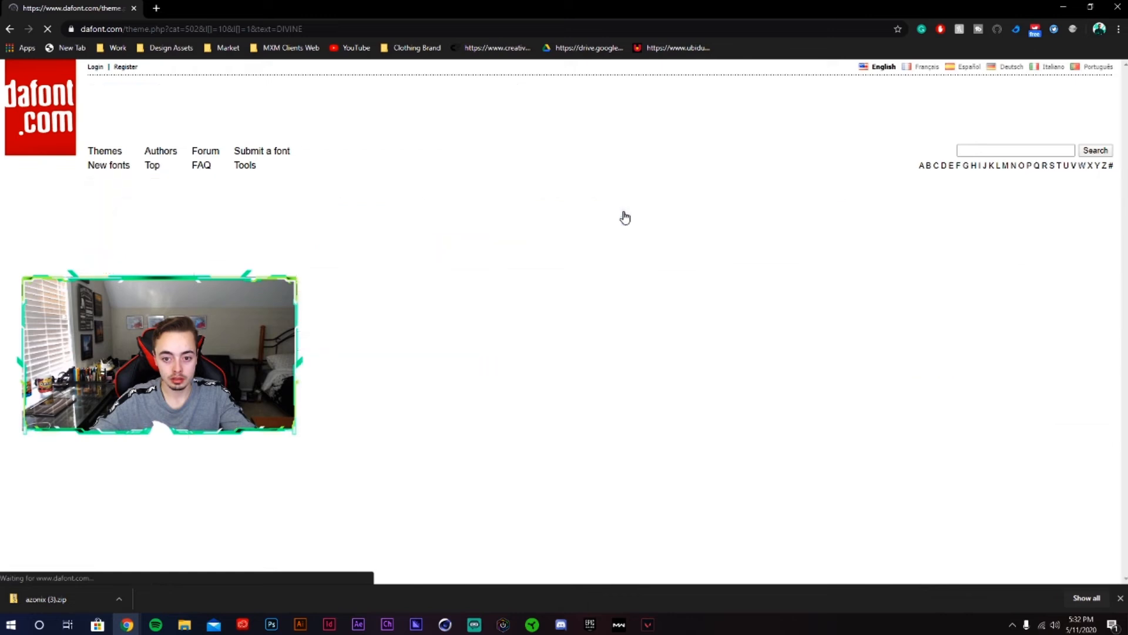
{"action": "scroll", "coordinate": [416, 248], "scroll_direction": "down", "scroll_amount": 2}
{"action": "left_click_drag", "start_coordinate": [147, 227], "coordinate": [76, 231]}
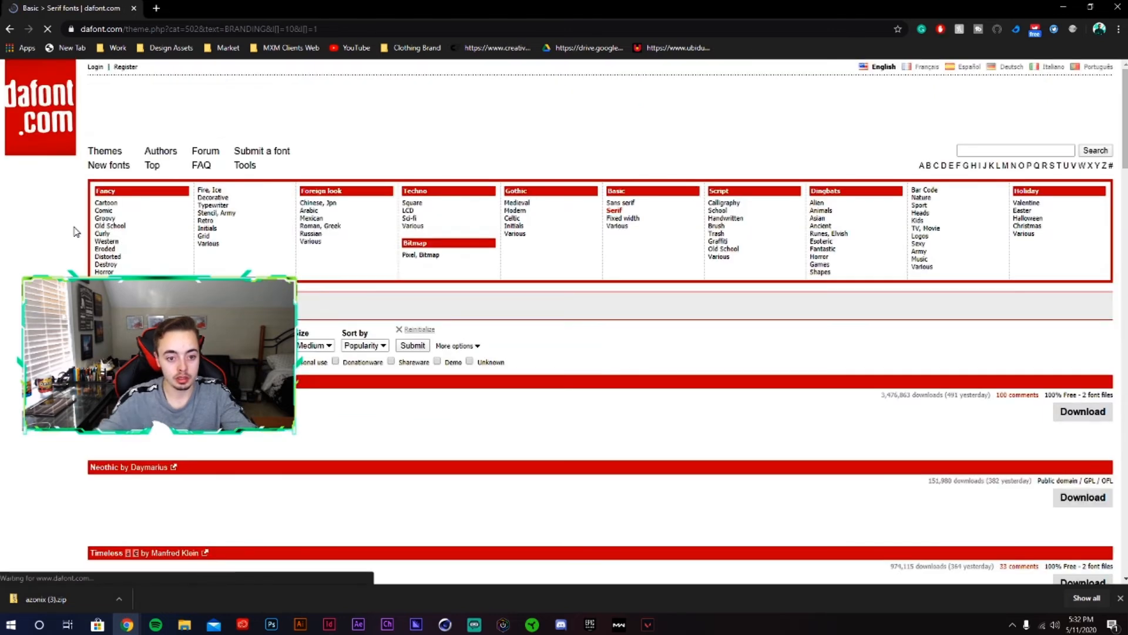
Step: Examine the serif previews of BRANDING to choose a typeface, comparing them with the logo in Photoshop
{"action": "scroll", "coordinate": [228, 250], "scroll_direction": "down", "scroll_amount": 2}
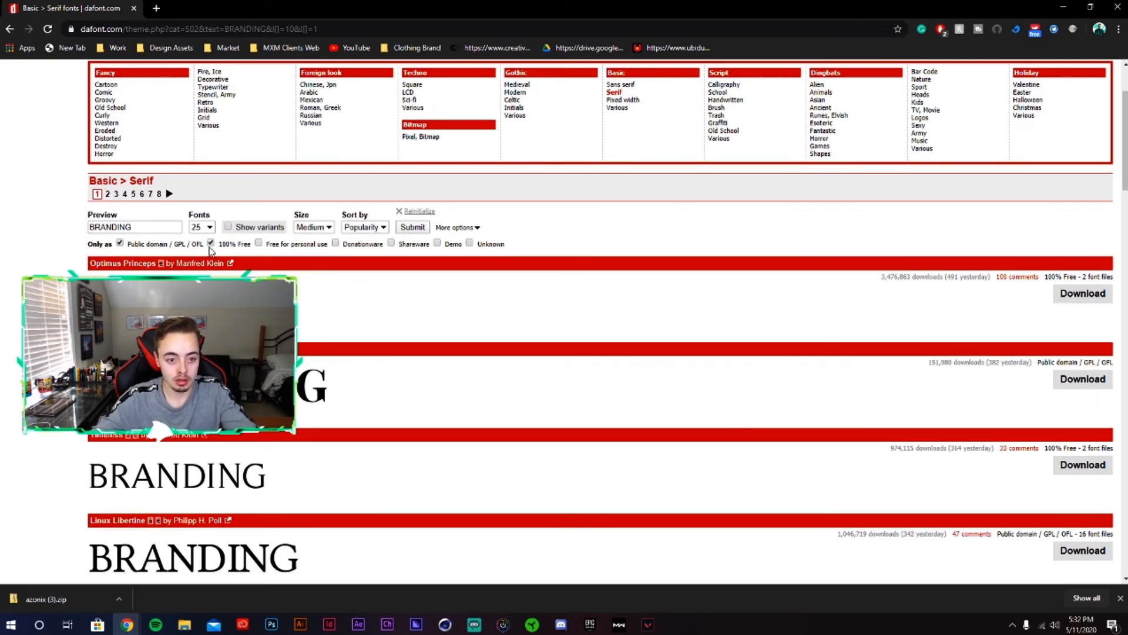
{"action": "scroll", "coordinate": [71, 263], "scroll_direction": "down", "scroll_amount": 4}
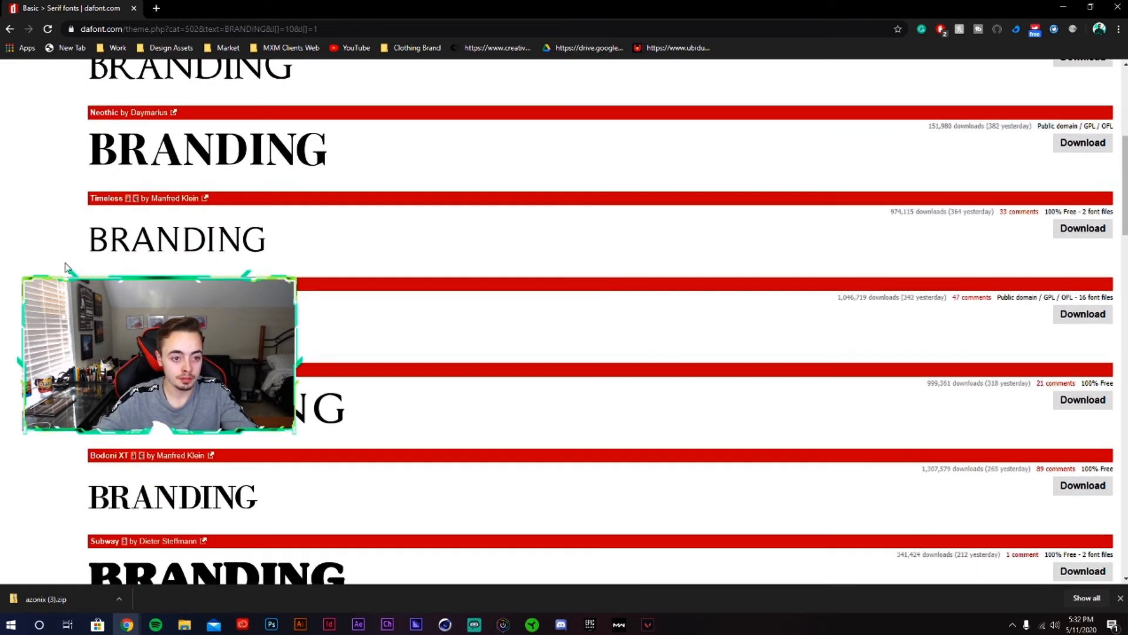
{"action": "scroll", "coordinate": [59, 253], "scroll_direction": "up", "scroll_amount": 1}
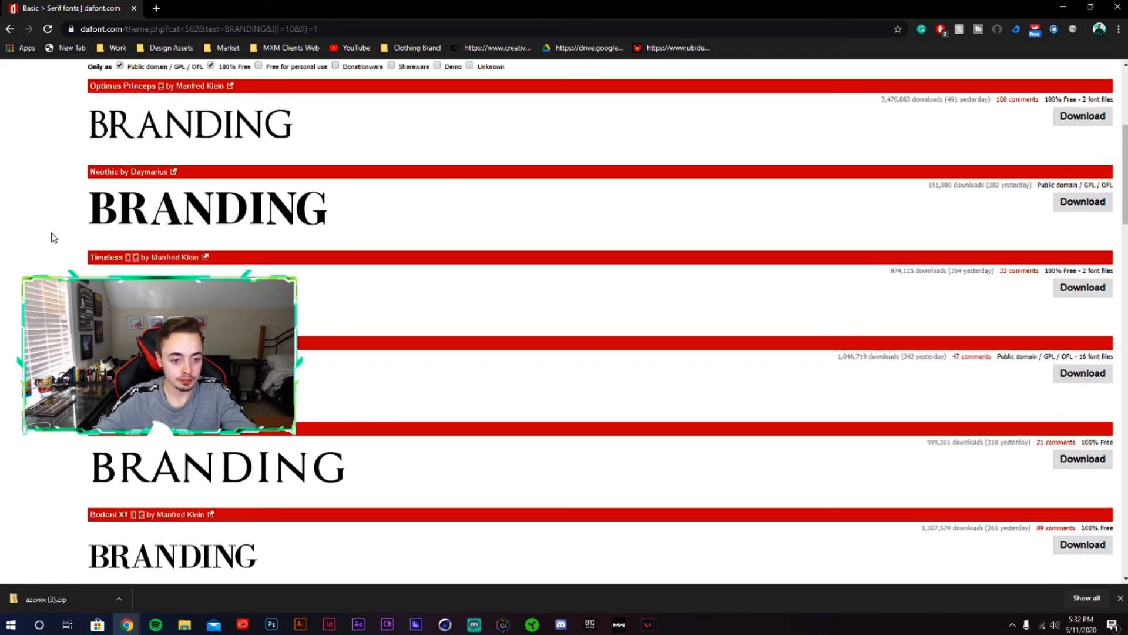
{"action": "left_click", "coordinate": [272, 625]}
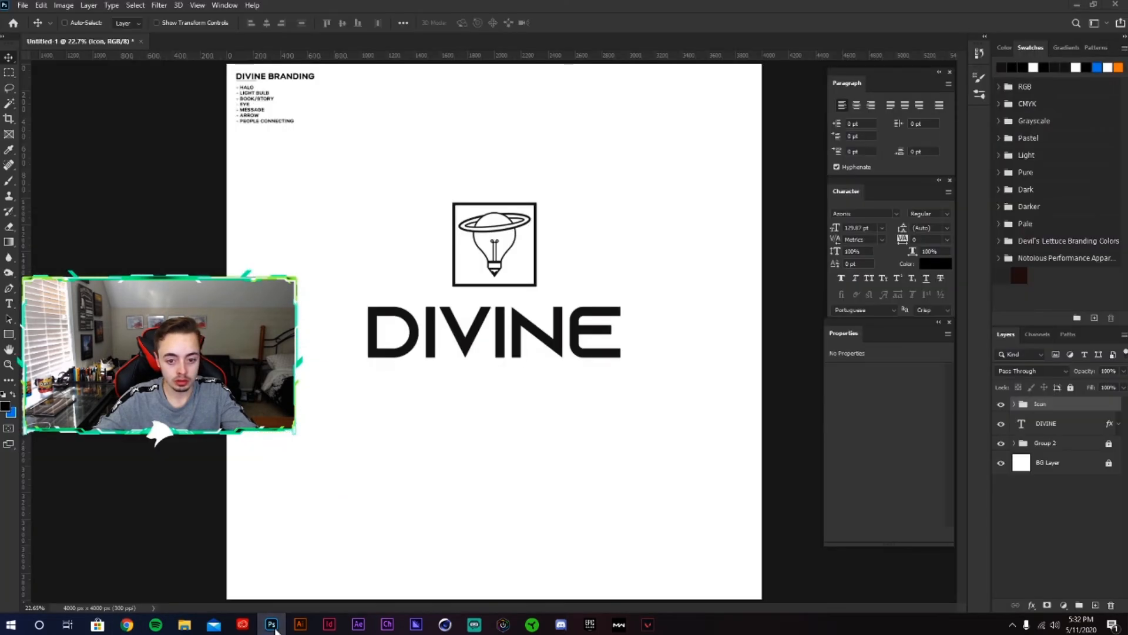
{"action": "left_click", "coordinate": [272, 625]}
{"action": "scroll", "coordinate": [50, 270], "scroll_direction": "up", "scroll_amount": 1}
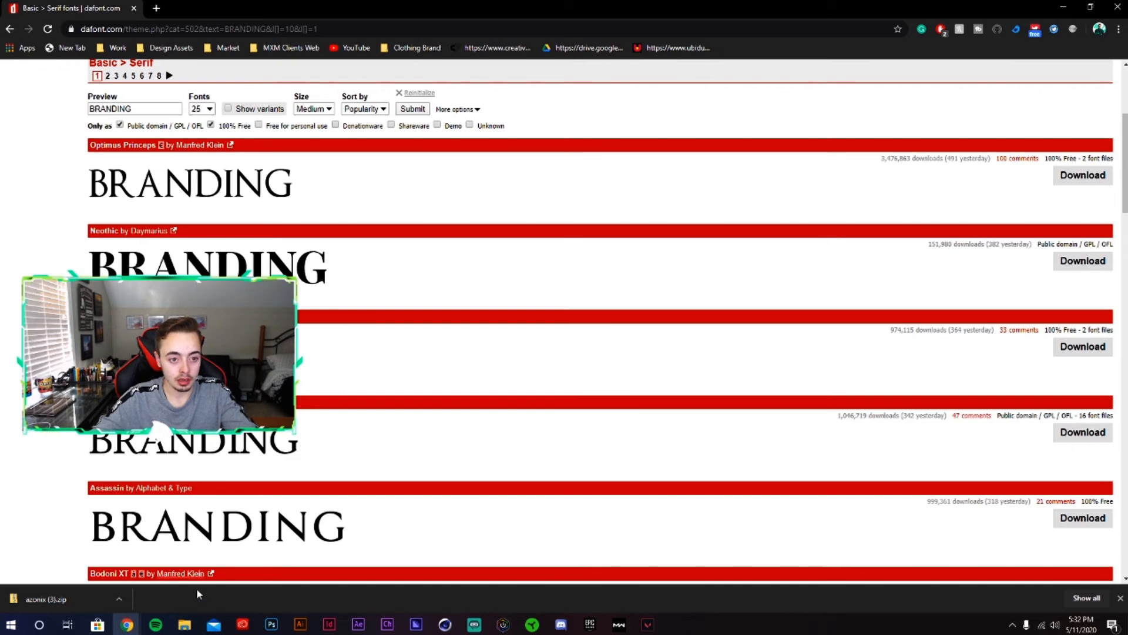
Step: Switch to Photoshop and add a placeholder text layer below DIVINE in the OptimusPrinceps Regular font
{"action": "left_click", "coordinate": [271, 624]}
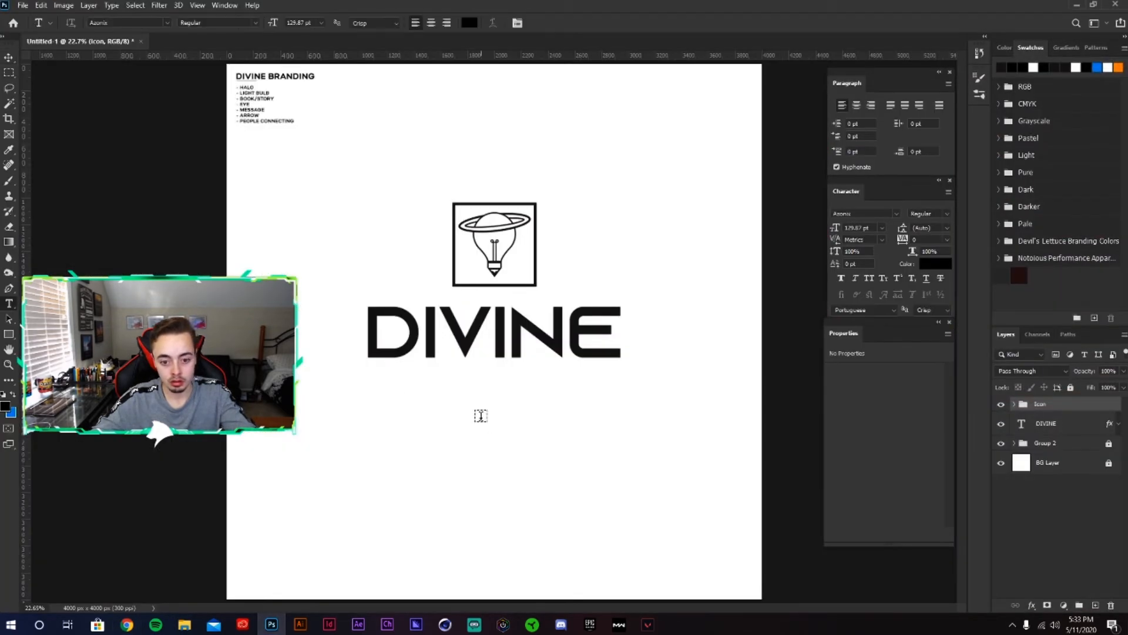
{"action": "left_click", "coordinate": [480, 415]}
{"action": "left_click", "coordinate": [165, 23]}
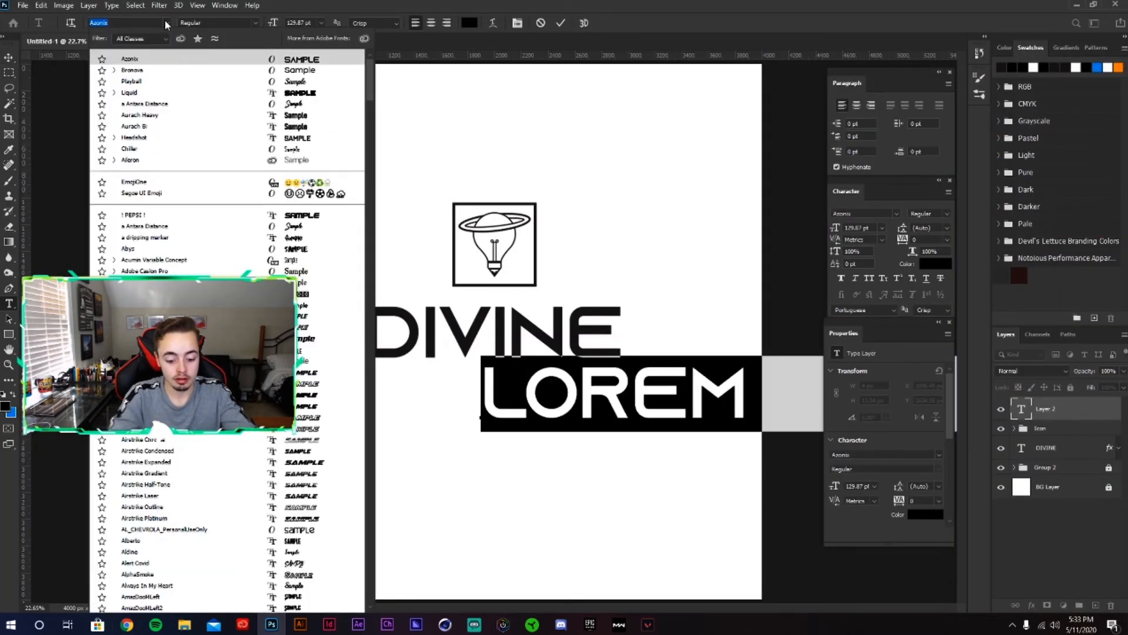
{"action": "type", "text": "optimu"}
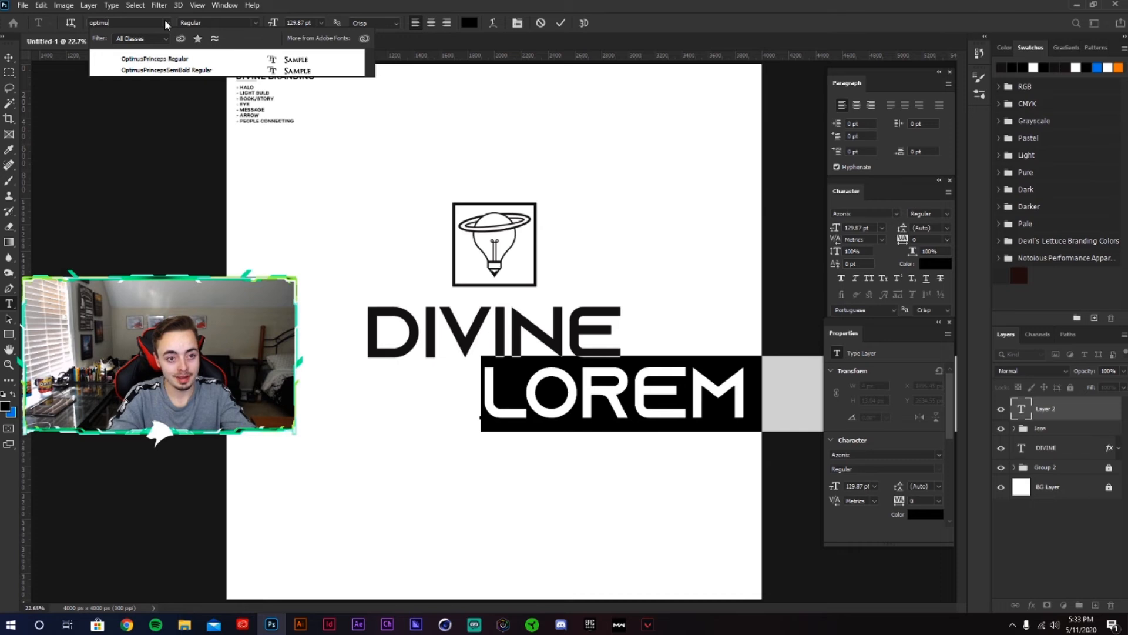
{"action": "left_click", "coordinate": [190, 58]}
{"action": "left_click", "coordinate": [559, 23]}
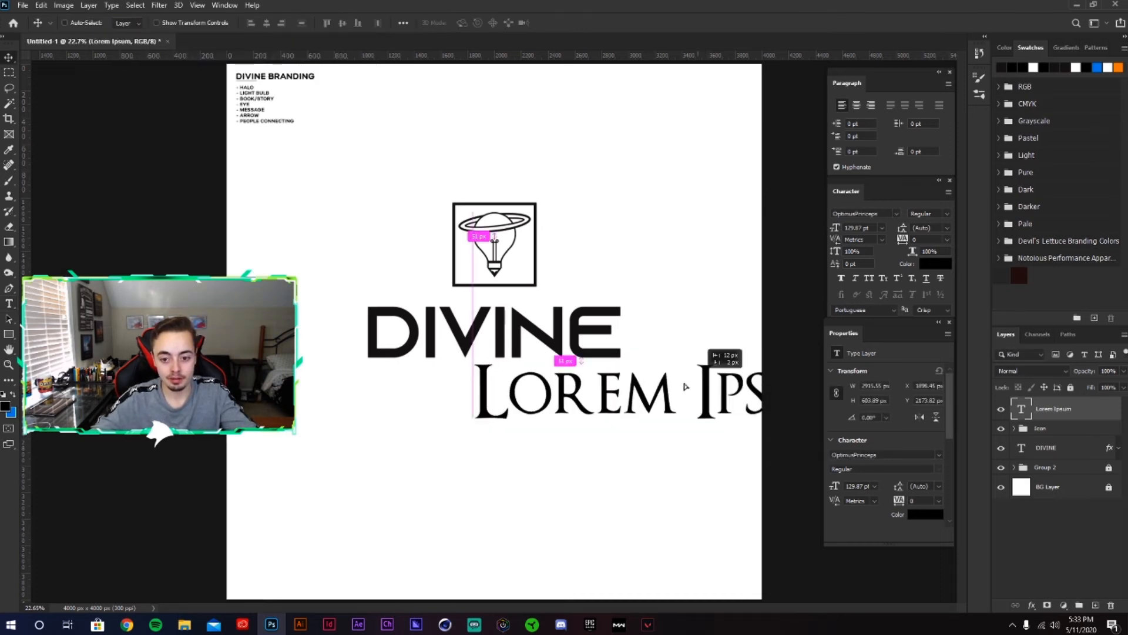
Step: Move the placeholder text clear of DIVINE and replace its content with BRANDING
{"action": "left_click_drag", "start_coordinate": [474, 403], "coordinate": [270, 439]}
{"action": "key", "text": "ctrl+a"}
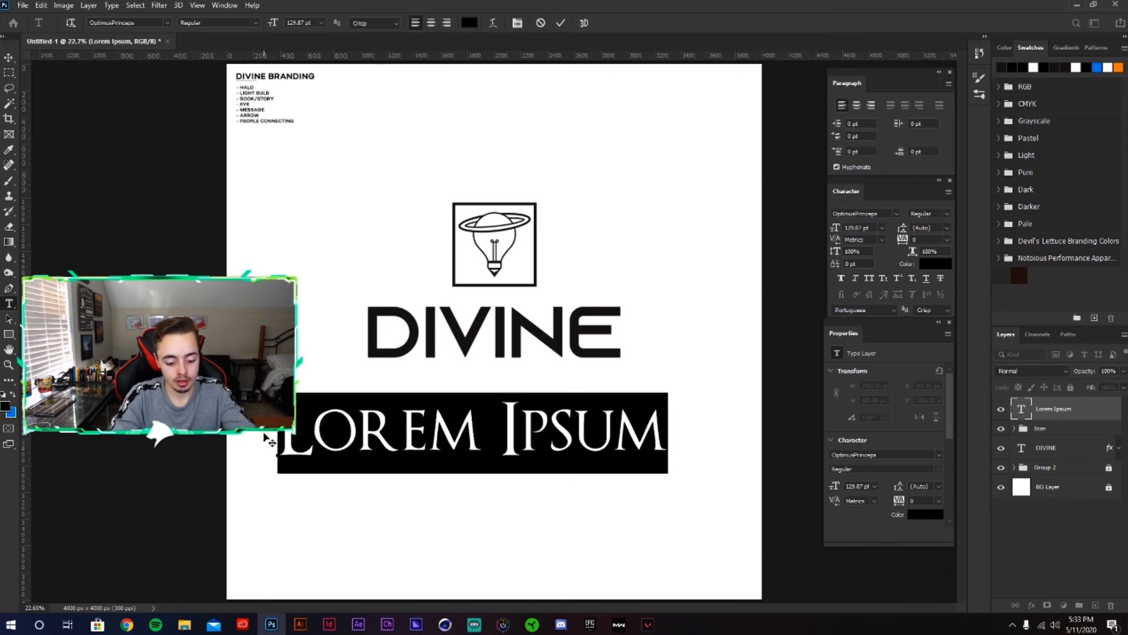
{"action": "type", "text": "BRANDING"}
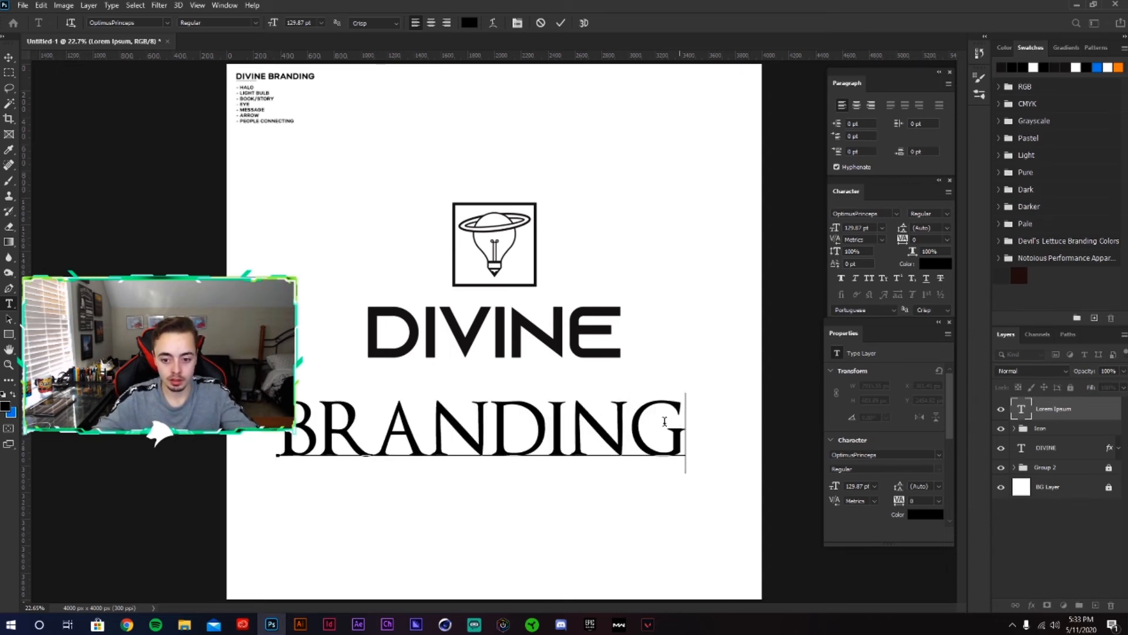
Step: Set the BRANDING text's colour to 231f20 and its size to 37.87 pt
{"action": "key", "text": "ctrl+a"}
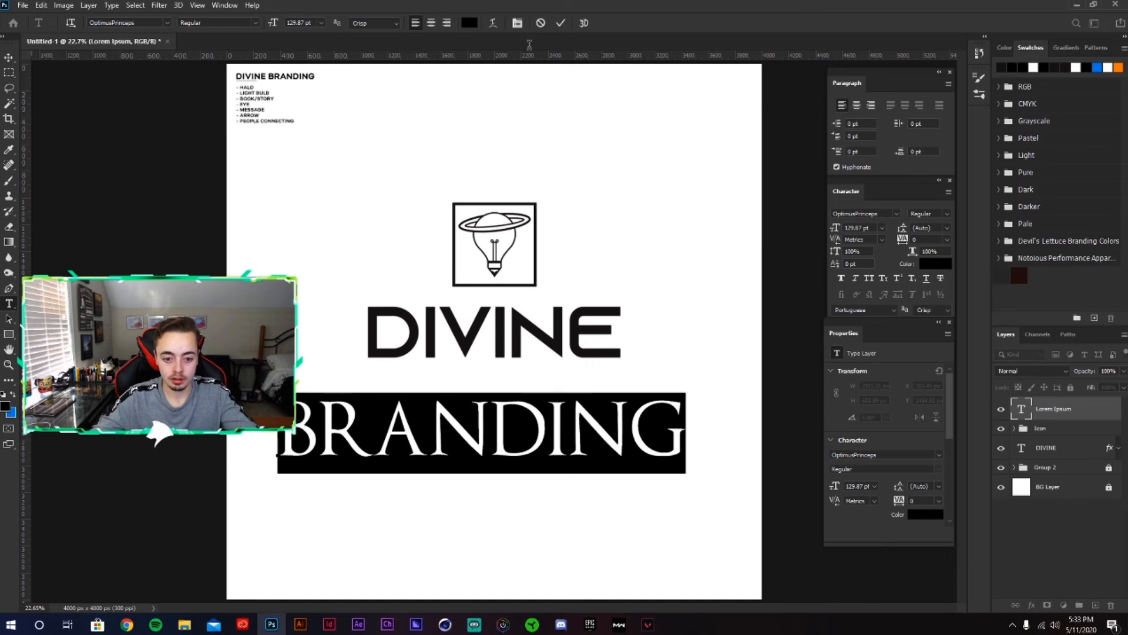
{"action": "left_click", "coordinate": [470, 23]}
{"action": "left_click", "coordinate": [680, 534]}
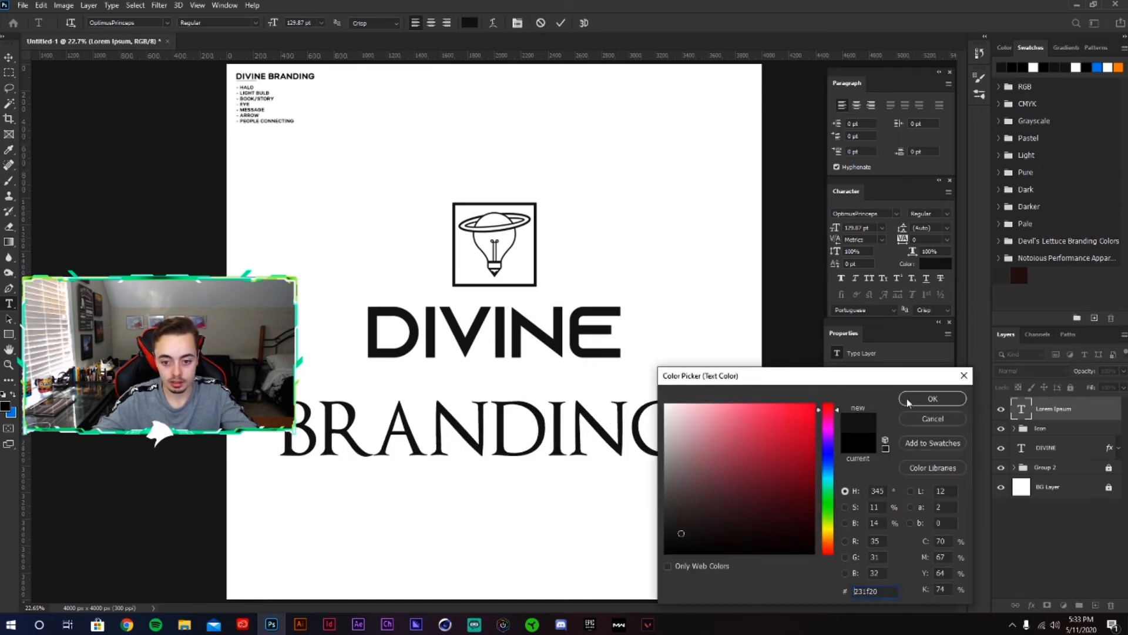
{"action": "left_click", "coordinate": [931, 398]}
{"action": "left_click_drag", "start_coordinate": [272, 23], "coordinate": [215, 45]}
{"action": "left_click", "coordinate": [561, 24]}
{"action": "key", "text": "v"}
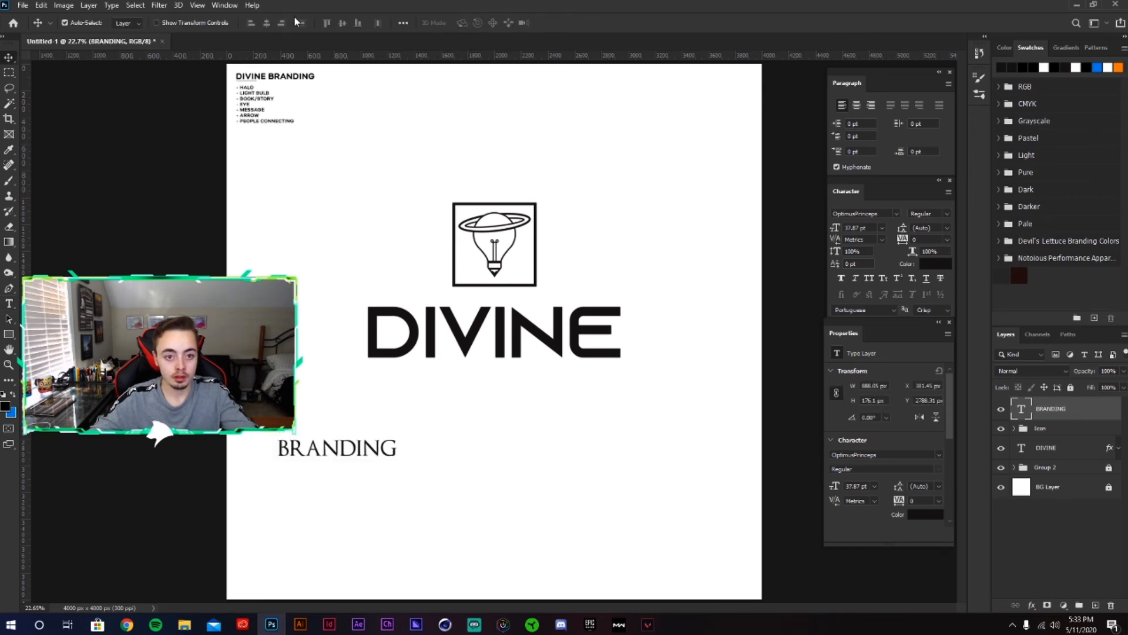
Step: Place the BRANDING text centred directly beneath DIVINE and set its tracking to 540
{"action": "left_click_drag", "start_coordinate": [407, 331], "coordinate": [569, 259]}
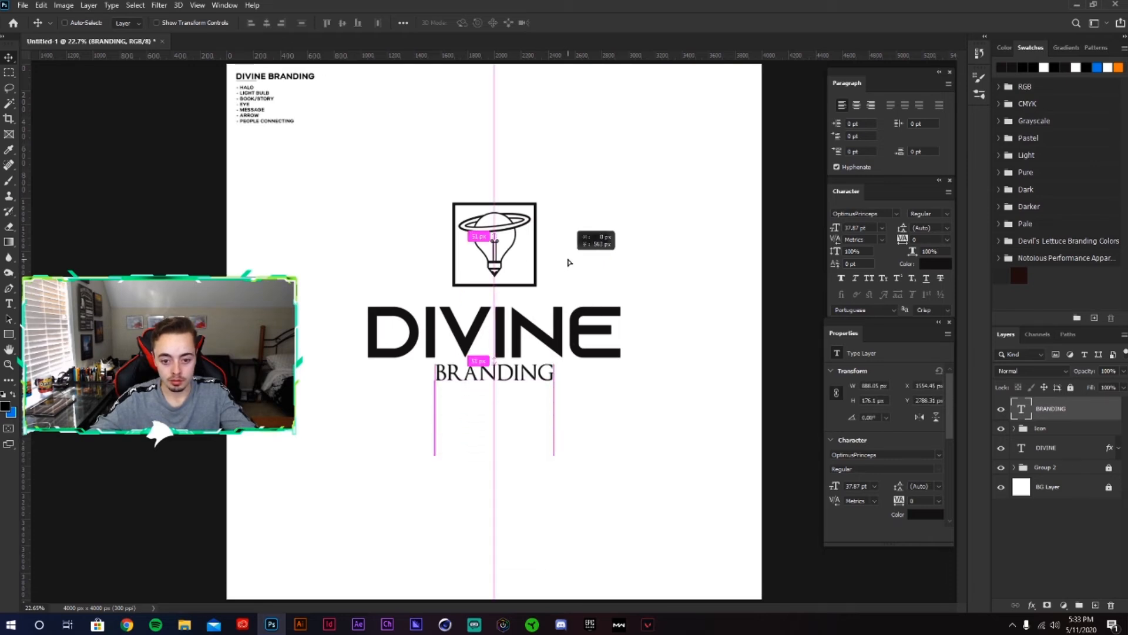
{"action": "key", "text": "t"}
{"action": "left_click_drag", "start_coordinate": [554, 373], "coordinate": [434, 378]}
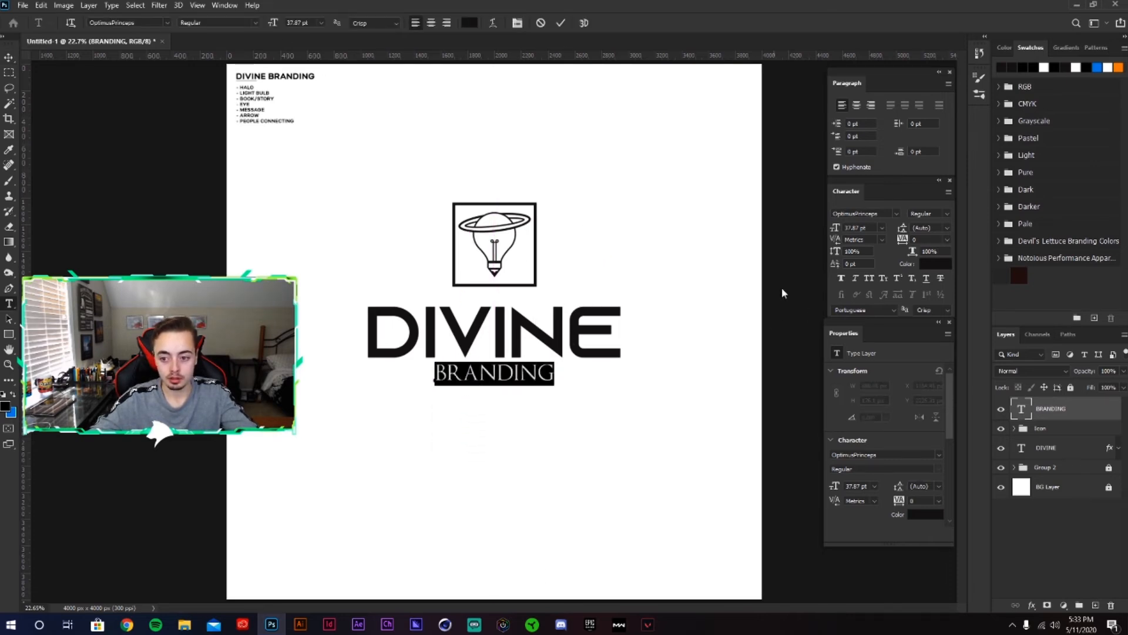
{"action": "left_click_drag", "start_coordinate": [902, 239], "coordinate": [919, 241]}
{"action": "left_click", "coordinate": [560, 23]}
Step: Centre the widened BRANDING text horizontally on the canvas and clear the selection
{"action": "key", "text": "v"}
{"action": "key", "text": "ctrl+a"}
{"action": "left_click", "coordinate": [266, 23]}
{"action": "key", "text": "ctrl+d"}
Step: Set the BRANDING text's tracking to 720 and align it to the canvas's horizontal centre
{"action": "scroll", "coordinate": [558, 317], "scroll_direction": "up", "scroll_amount": 4}
{"action": "key", "text": "t"}
{"action": "left_click_drag", "start_coordinate": [590, 406], "coordinate": [253, 411]}
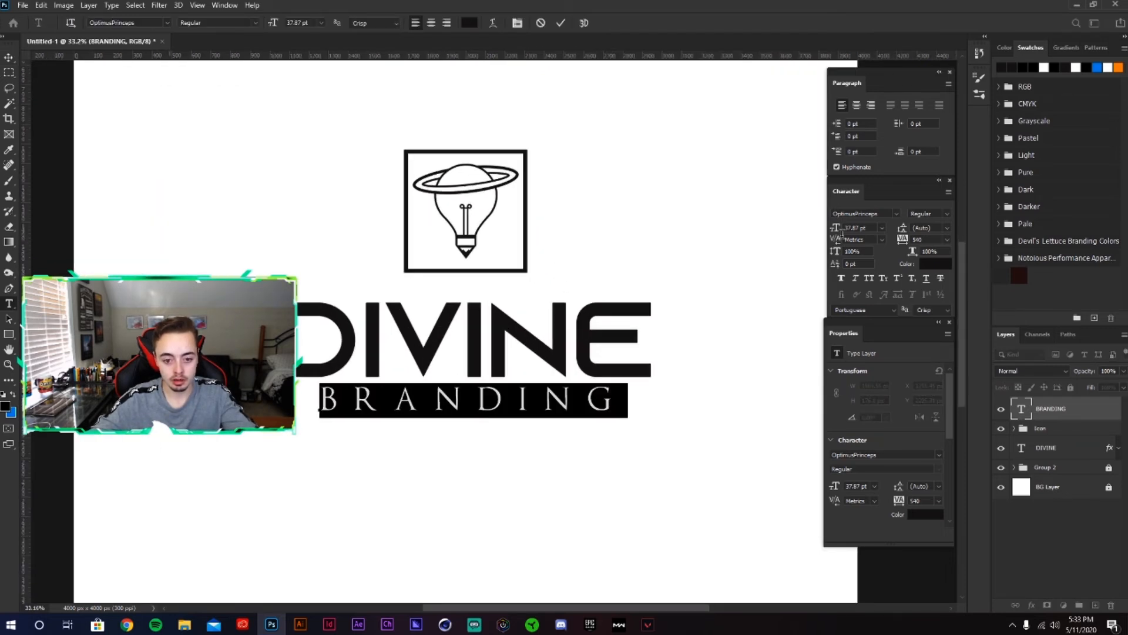
{"action": "left_click_drag", "start_coordinate": [902, 240], "coordinate": [914, 240]}
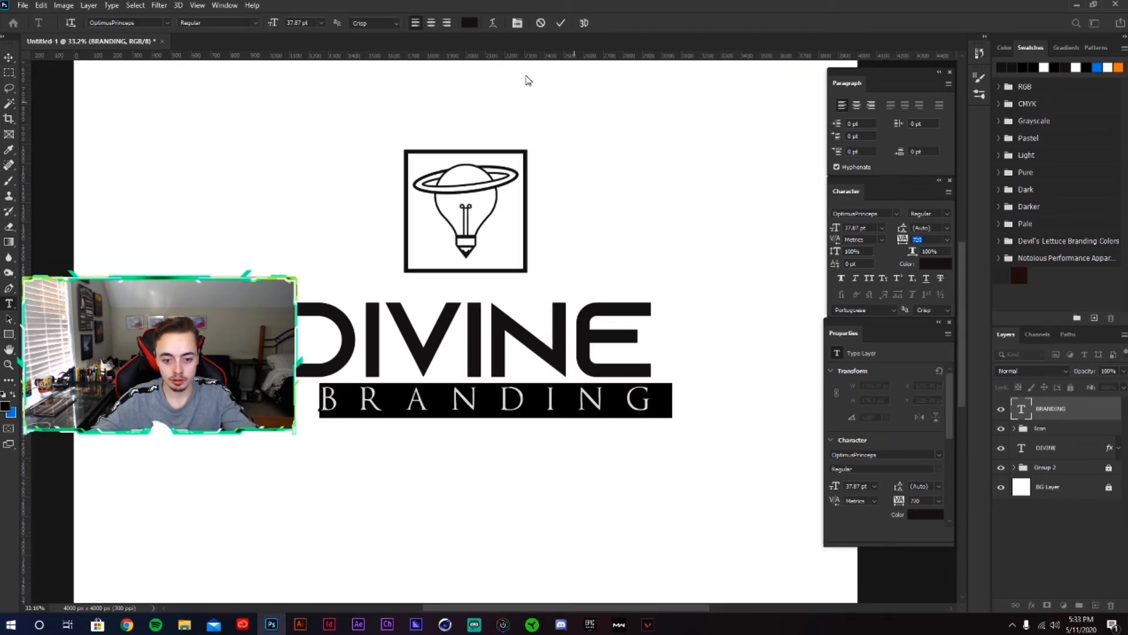
{"action": "left_click", "coordinate": [559, 25]}
{"action": "key", "text": "v"}
{"action": "left_click", "coordinate": [267, 23]}
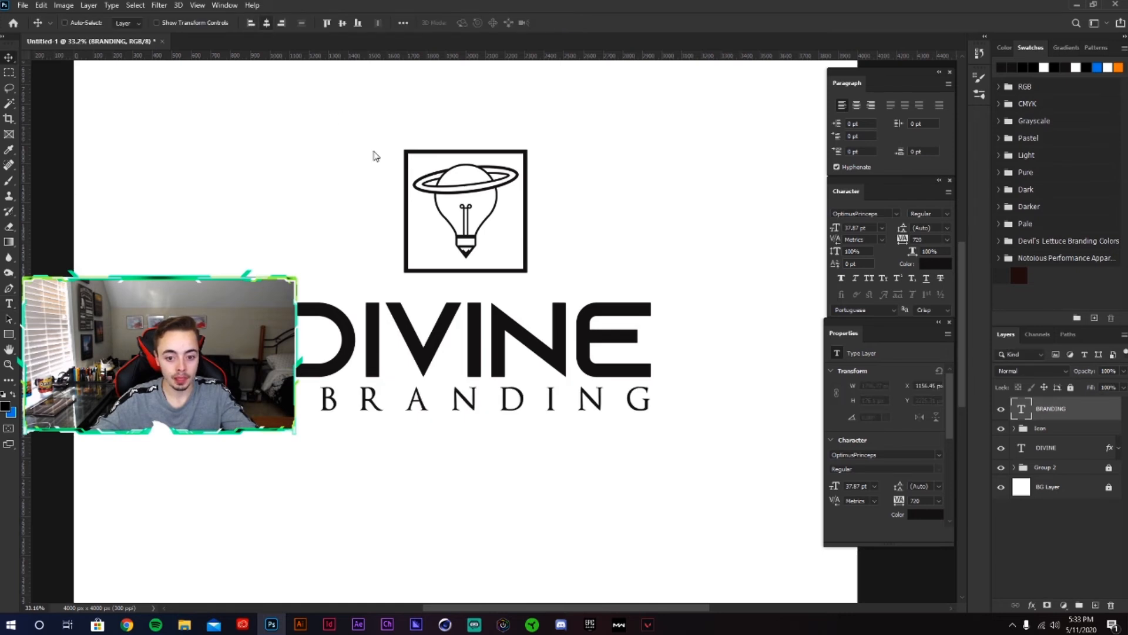
Step: Move the BRANDING text down slightly to leave a small gap beneath DIVINE
{"action": "key", "text": "ctrl+0"}
{"action": "left_click_drag", "start_coordinate": [615, 259], "coordinate": [617, 266]}
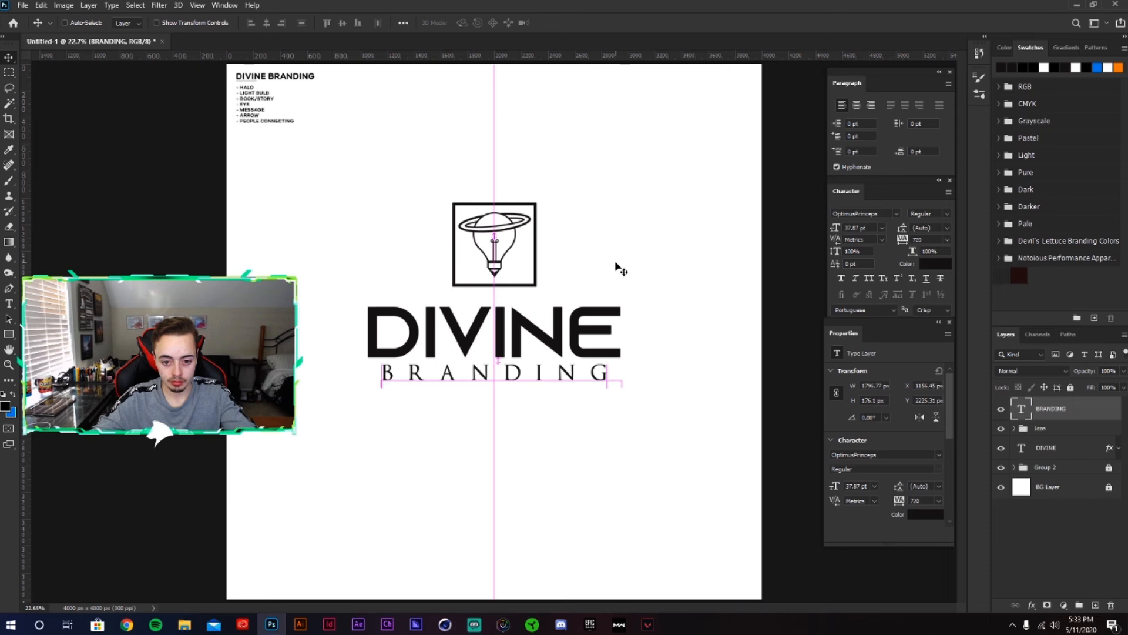
{"action": "key", "text": "shift+Down"}
{"action": "key", "text": "shift+Down"}
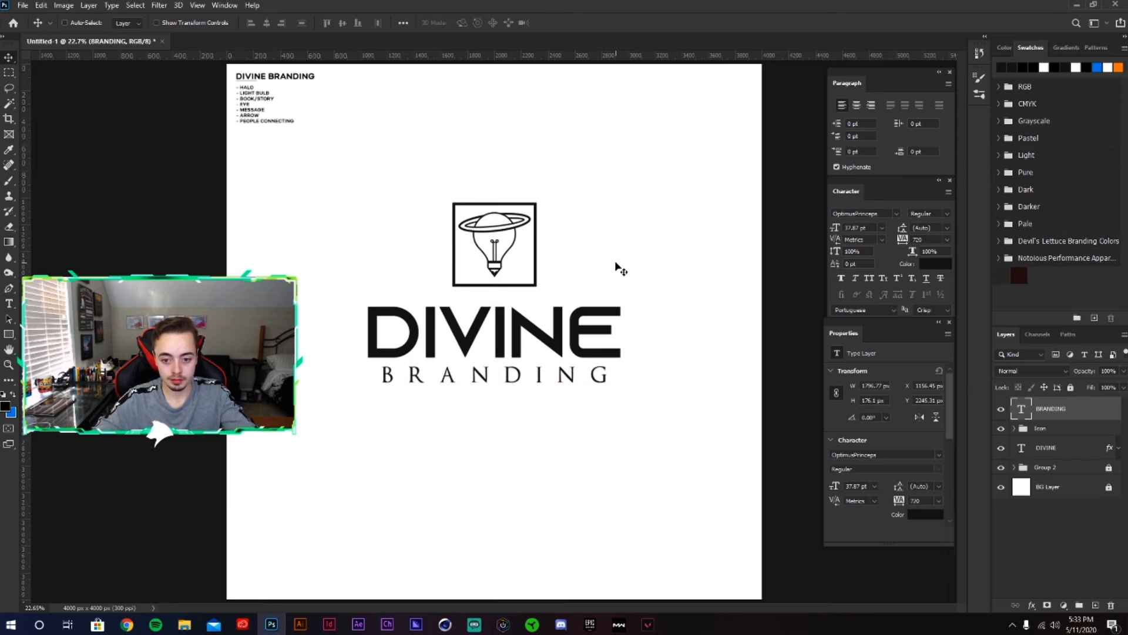
Step: Fine-tune the Icon group's vertical spacing above the DIVINE text
{"action": "left_click", "coordinate": [1062, 428]}
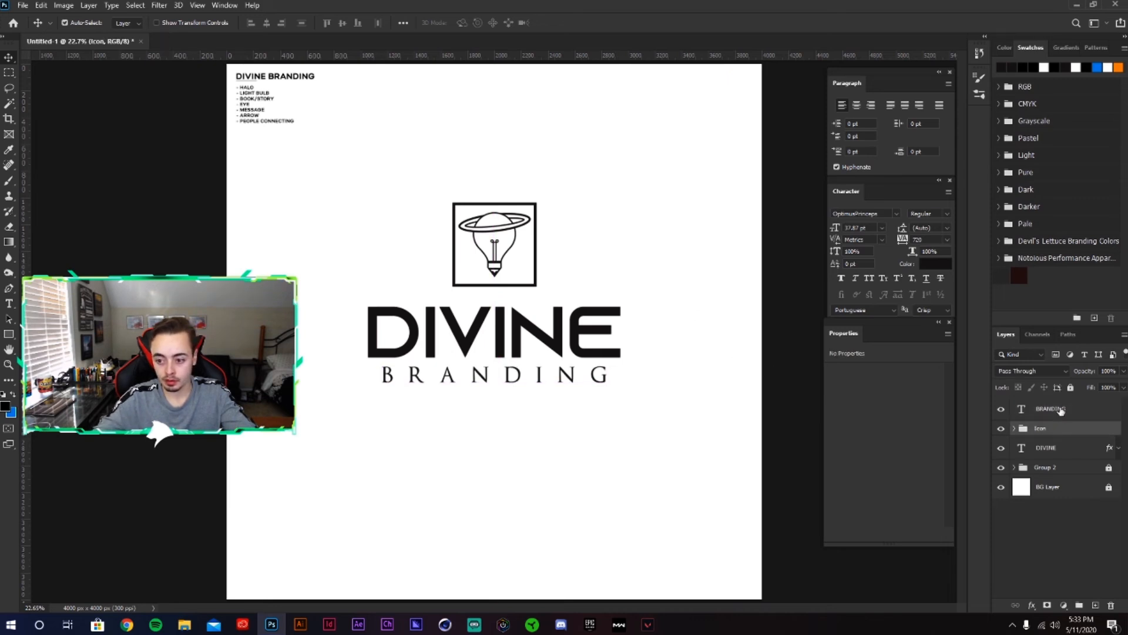
{"action": "left_click", "coordinate": [1061, 410], "text": "shift"}
{"action": "left_click", "coordinate": [1054, 448], "text": "shift"}
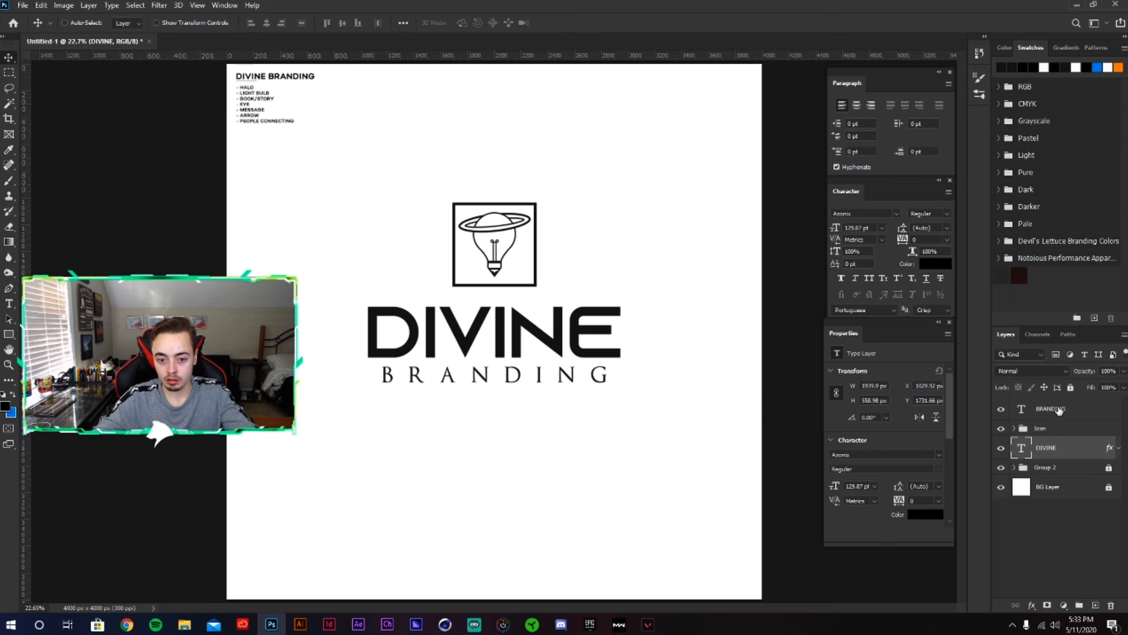
{"action": "left_click", "coordinate": [1058, 446]}
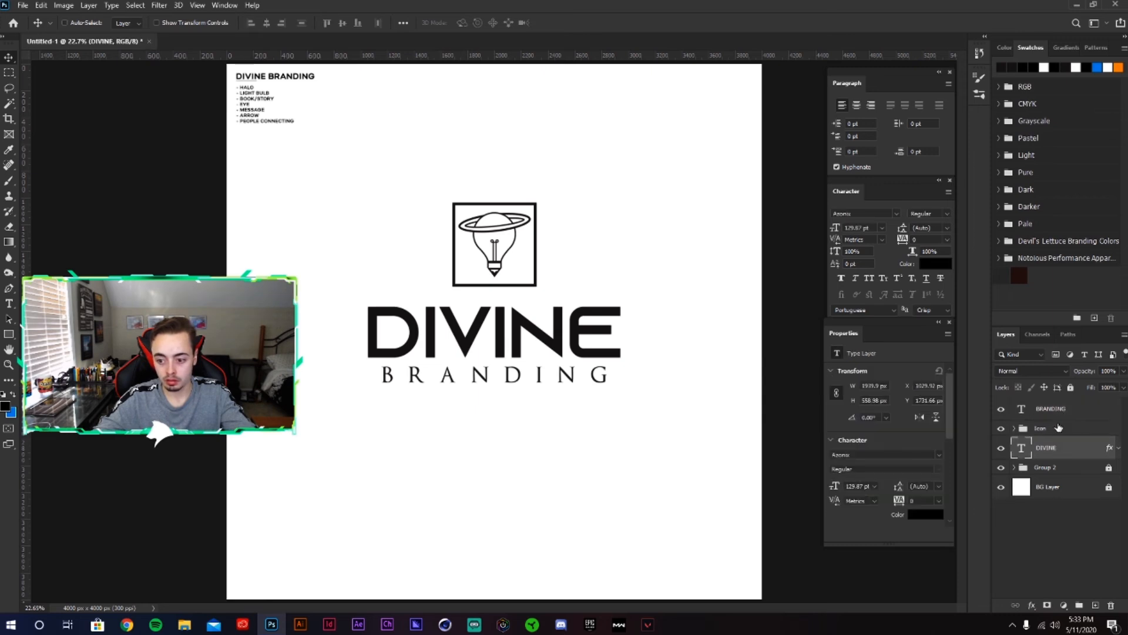
{"action": "left_click", "coordinate": [1059, 430]}
{"action": "left_click_drag", "start_coordinate": [658, 210], "coordinate": [658, 212]}
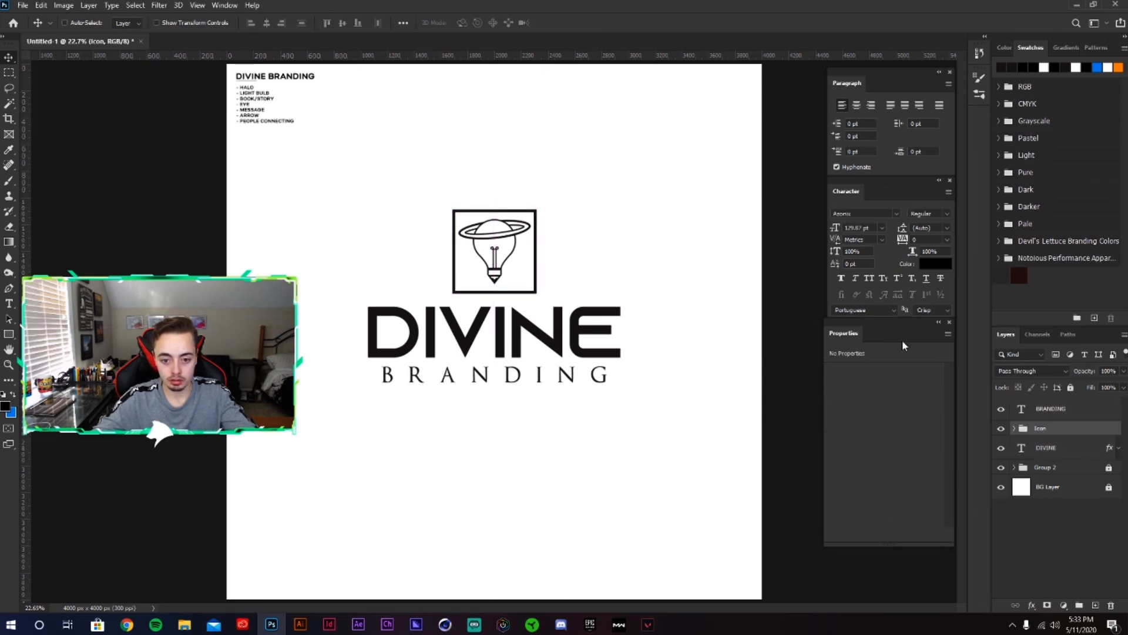
{"action": "left_click_drag", "start_coordinate": [591, 252], "coordinate": [590, 248]}
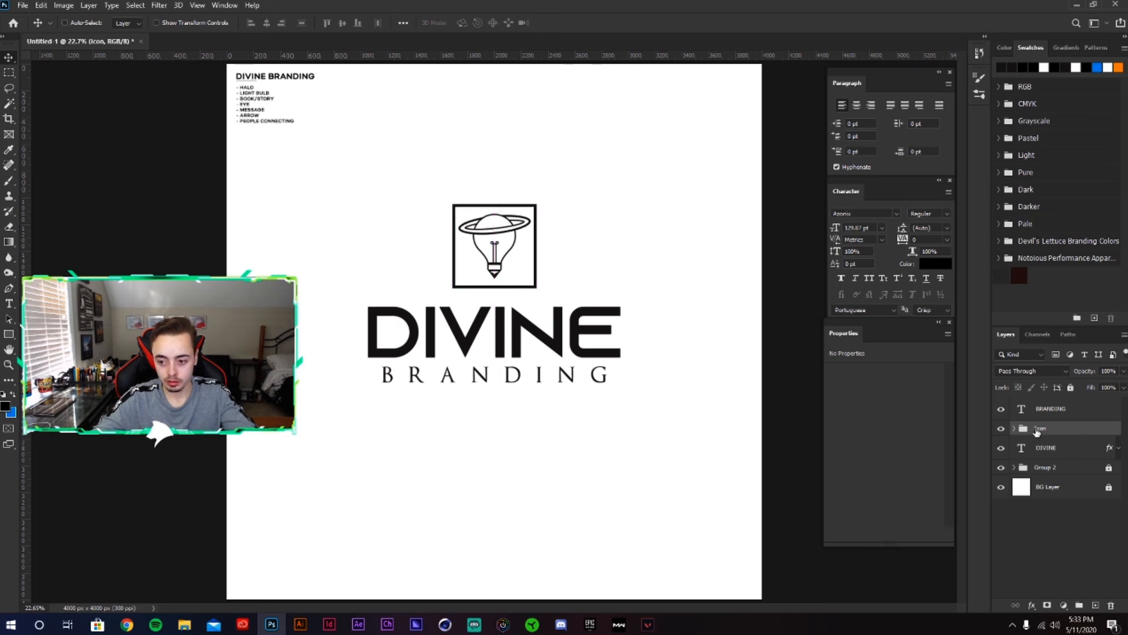
Step: Set the BRANDING text's size to 33.87 pt and centre it beneath DIVINE
{"action": "key", "text": "alt+bracketright"}
{"action": "key", "text": "t"}
{"action": "left_click_drag", "start_coordinate": [591, 375], "coordinate": [335, 358]}
{"action": "key", "text": "ctrl+a"}
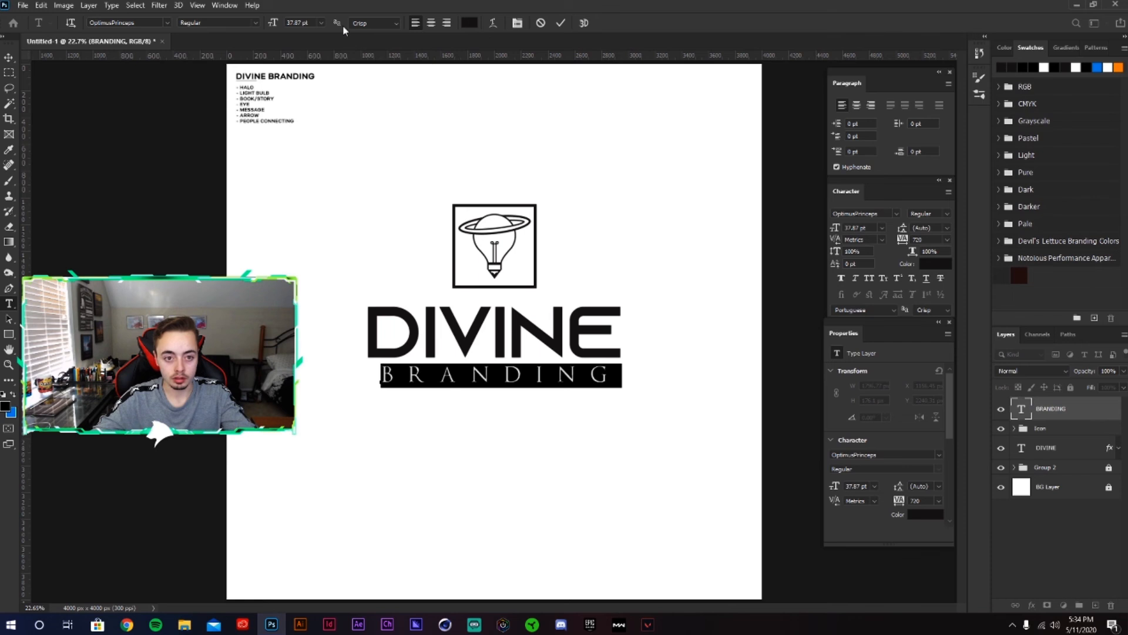
{"action": "key", "text": "Down"}
{"action": "key", "text": "Down"}
{"action": "key", "text": "Down"}
{"action": "key", "text": "Down"}
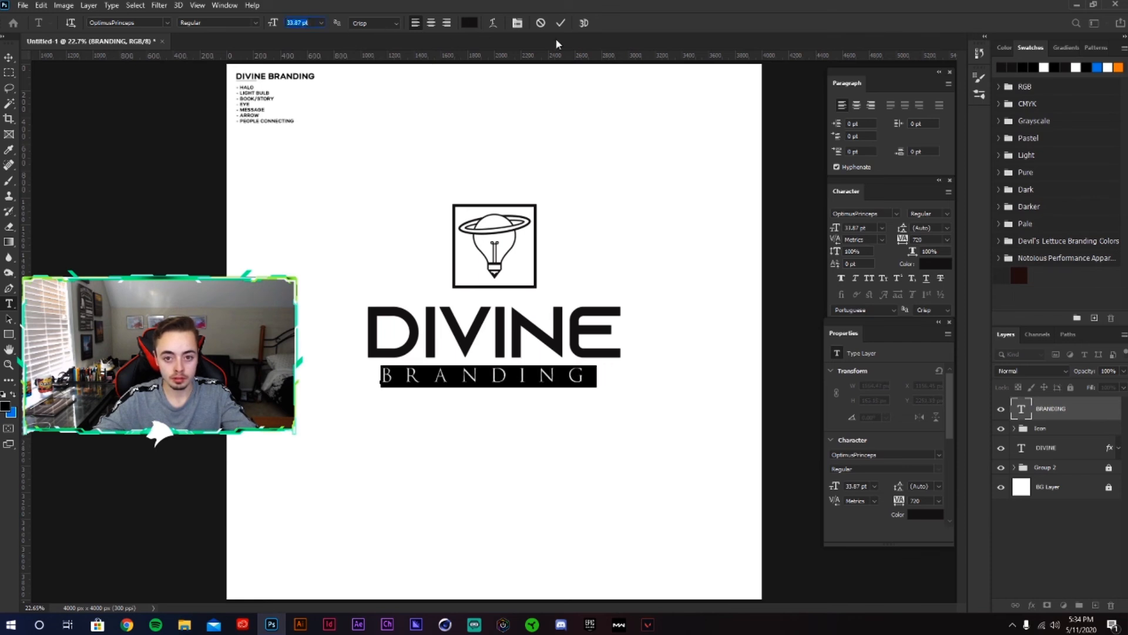
{"action": "left_click", "coordinate": [561, 23]}
{"action": "key", "text": "v"}
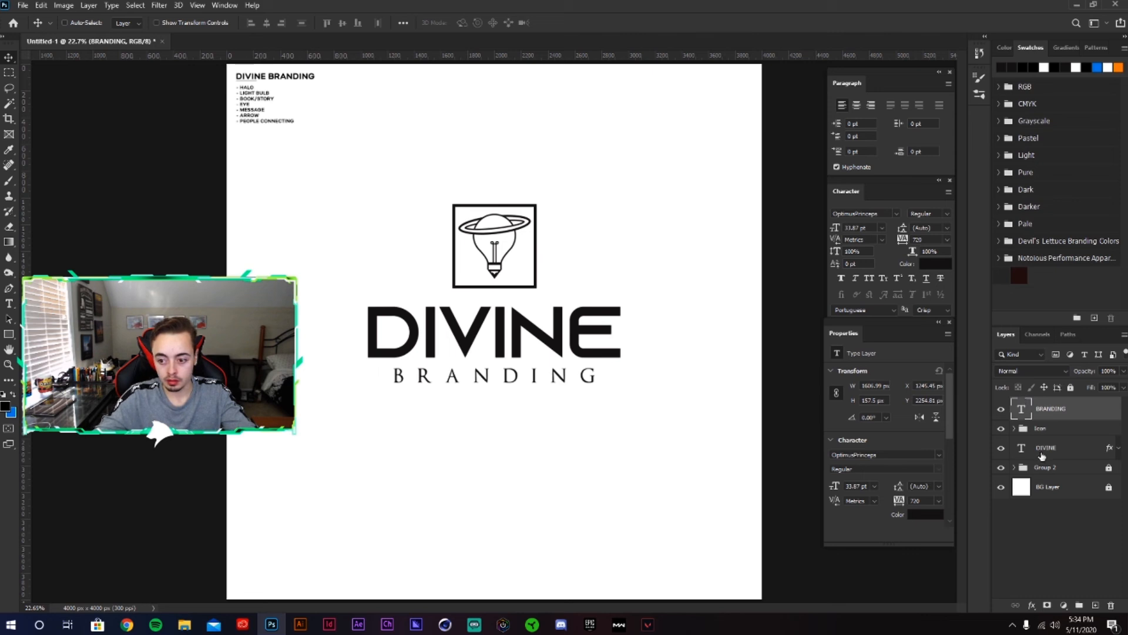
Step: Group the BRANDING text, Icon group and DIVINE text together and centre the group vertically on the canvas
{"action": "left_click", "coordinate": [1042, 456], "text": "shift"}
{"action": "key", "text": "ctrl+g"}
{"action": "scroll", "coordinate": [423, 148], "scroll_direction": "down", "scroll_amount": 1}
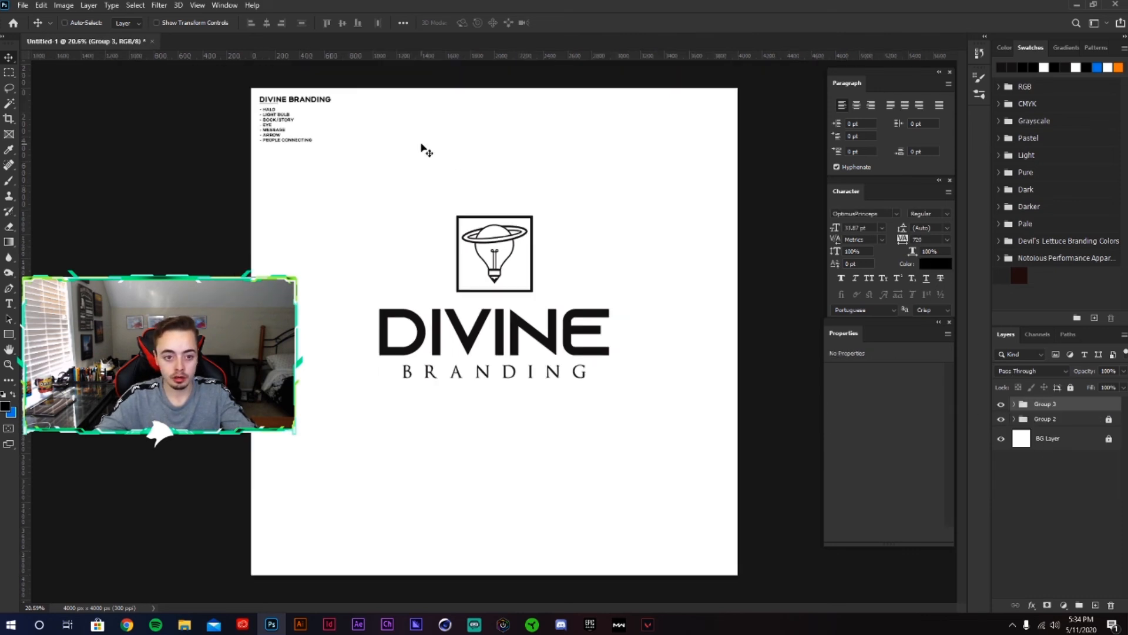
{"action": "left_click", "coordinate": [342, 23]}
{"action": "scroll", "coordinate": [493, 334], "scroll_direction": "up", "scroll_amount": 1}
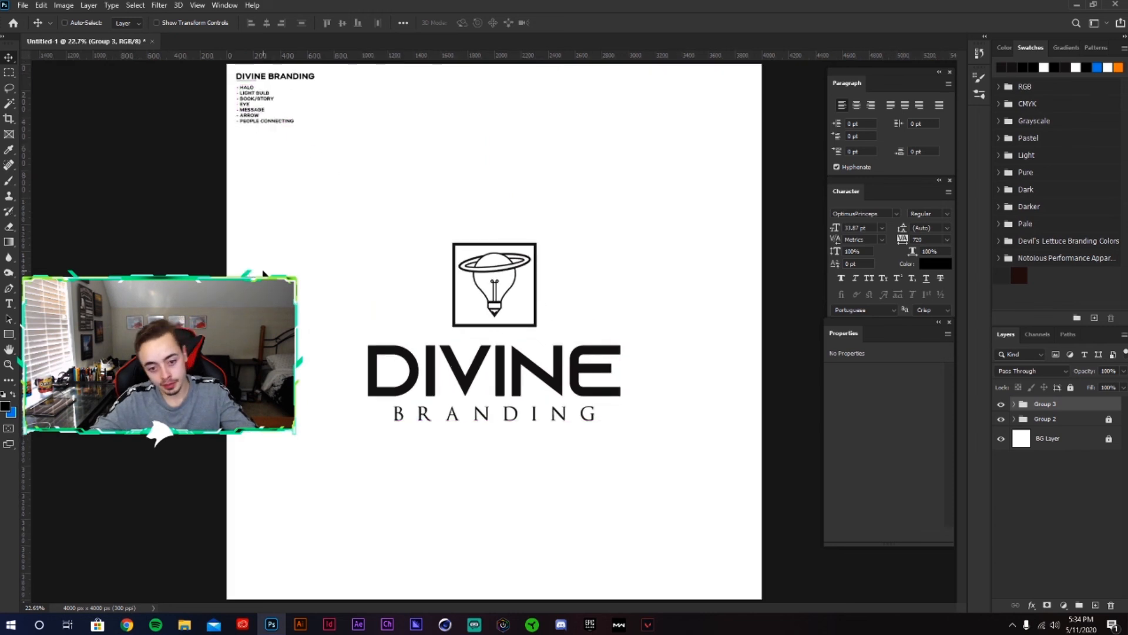